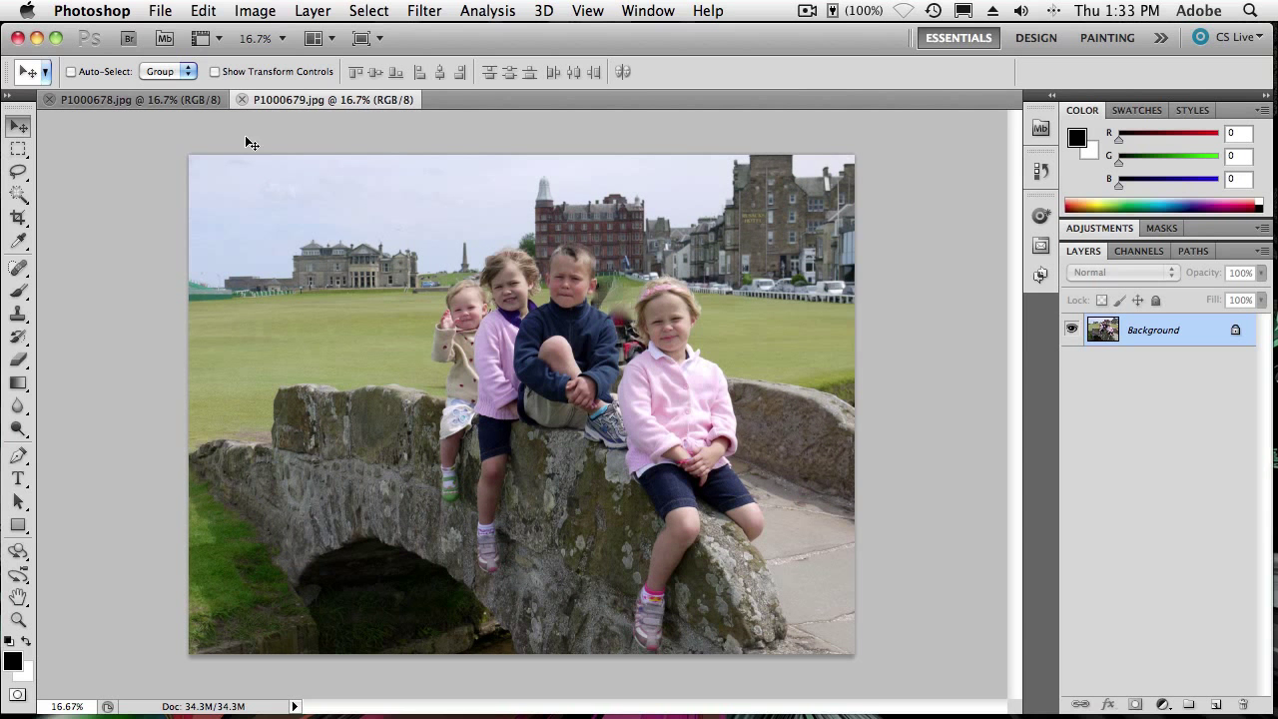
# Step: Copy the P1000678.jpg photo into P1000679.jpg as a new layer covering the canvas, and compare it with the photo underneath
pyautogui.click(163, 104)
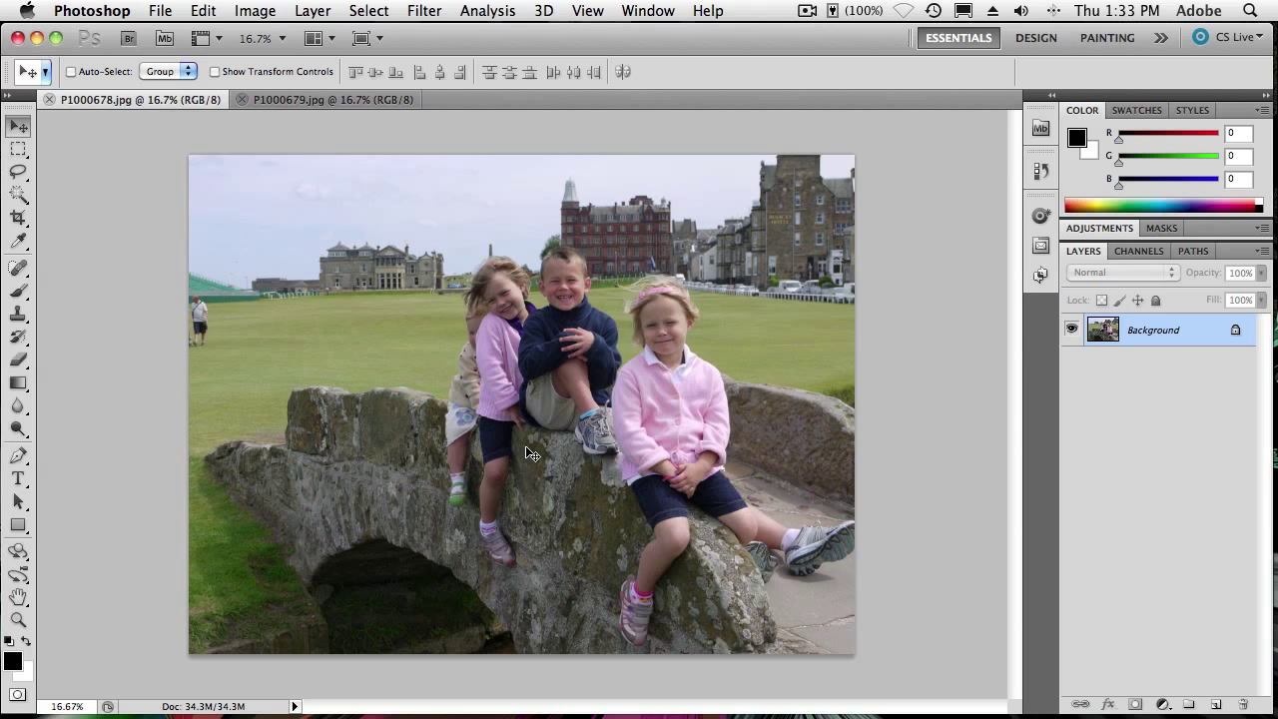
pyautogui.moveTo(526, 446)
pyautogui.mouseDown()
pyautogui.moveTo(565, 418)
pyautogui.moveTo(544, 410)
pyautogui.moveTo(518, 435)
pyautogui.moveTo(432, 345)
pyautogui.moveTo(333, 97)
pyautogui.moveTo(353, 182)
pyautogui.moveTo(440, 359)
pyautogui.moveTo(511, 393)
pyautogui.moveTo(567, 483)
pyautogui.moveTo(604, 431)
pyautogui.moveTo(528, 428)
pyautogui.mouseUp()
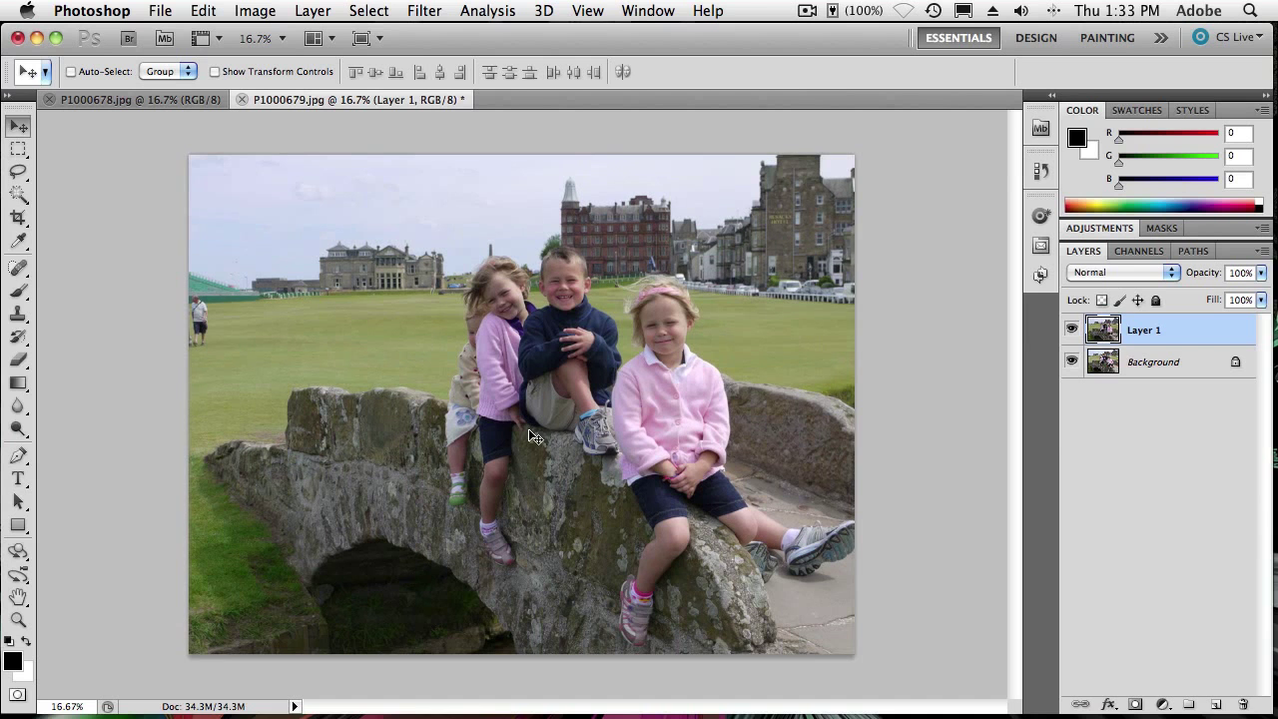
pyautogui.click(1072, 330)
pyautogui.click(1073, 331)
pyautogui.click(1073, 330)
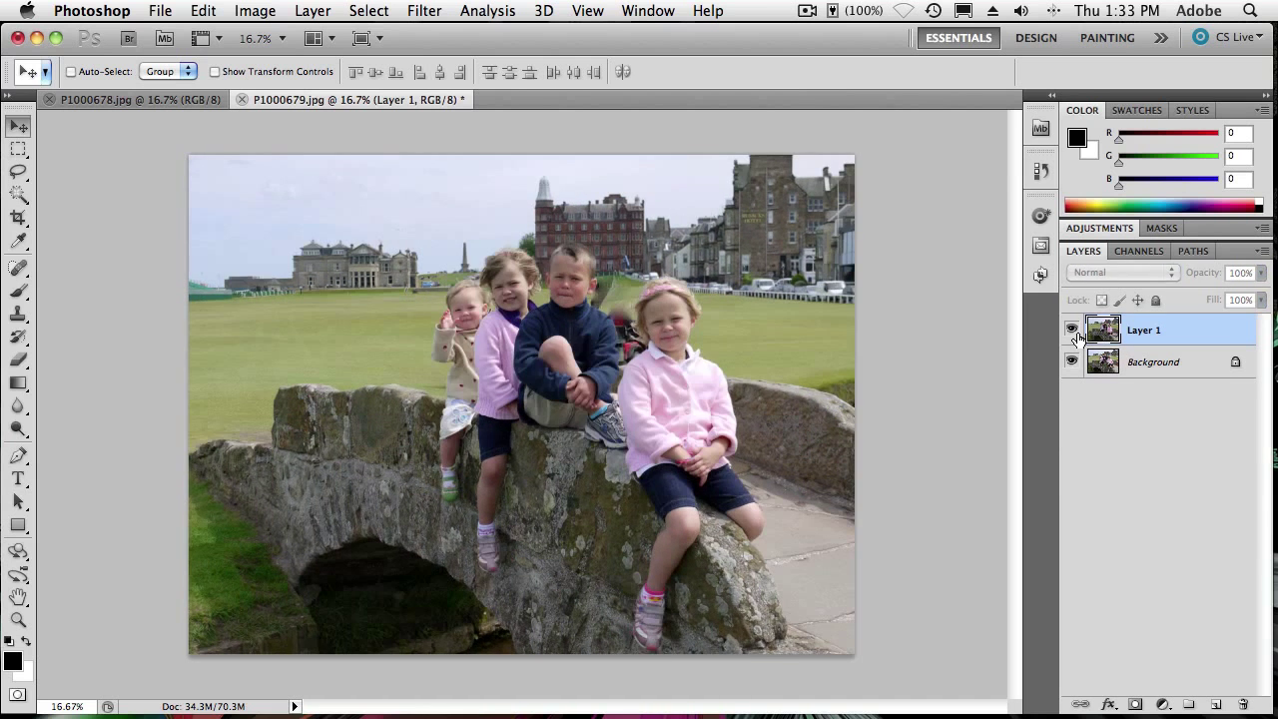
pyautogui.click(1073, 330)
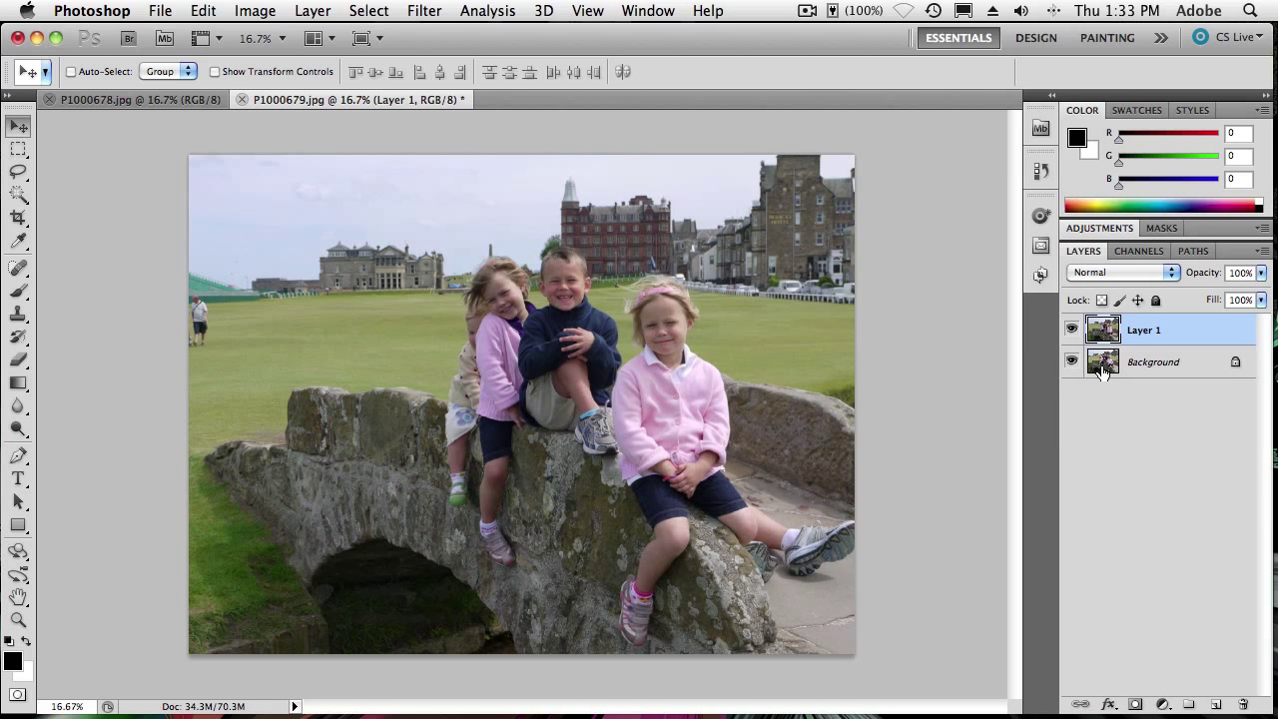
# Step: Auto-align Layer 1 and the Background layer using the Auto projection
pyautogui.keyDown('shift'); pyautogui.click(1102, 371); pyautogui.keyUp('shift')
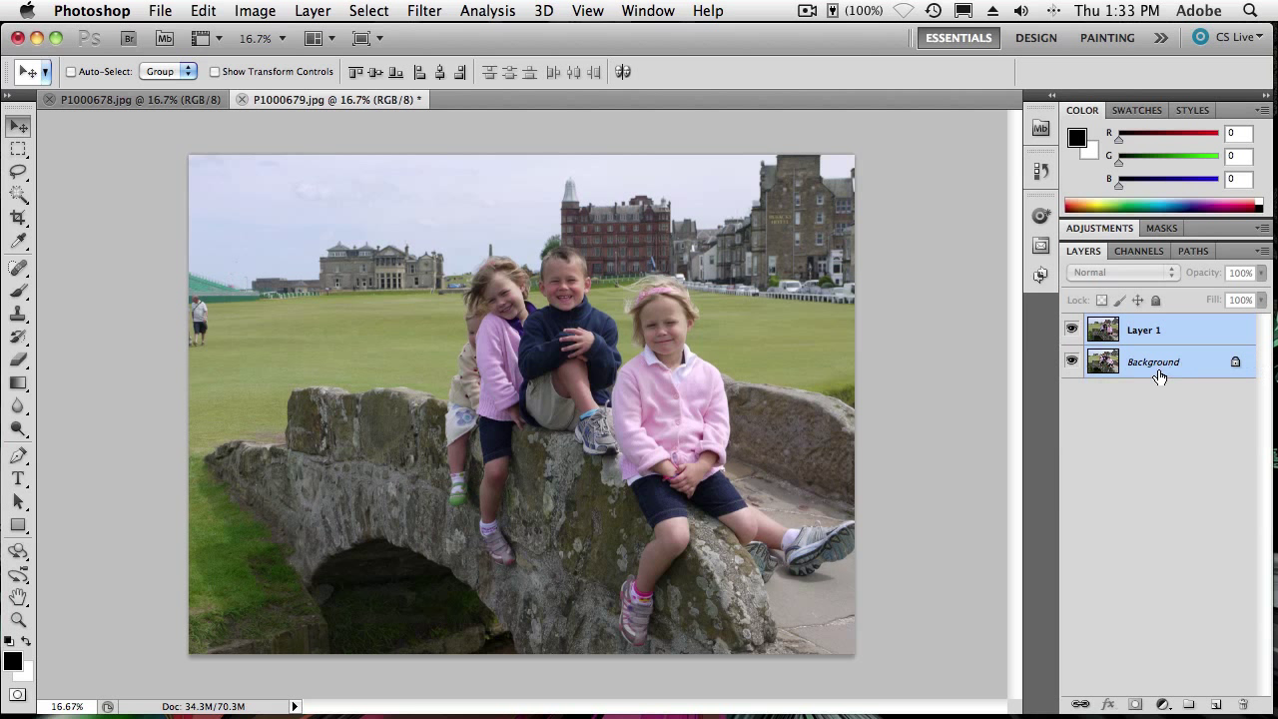
pyautogui.click(203, 9)
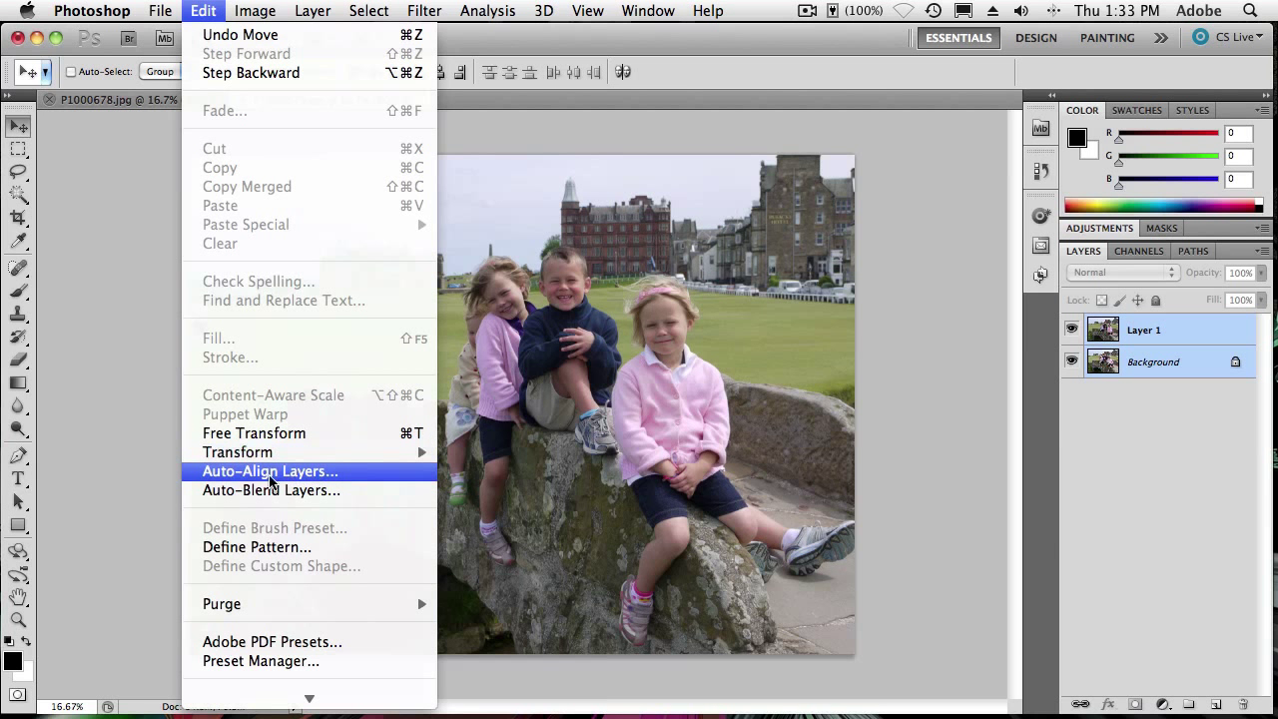
pyautogui.click(285, 481)
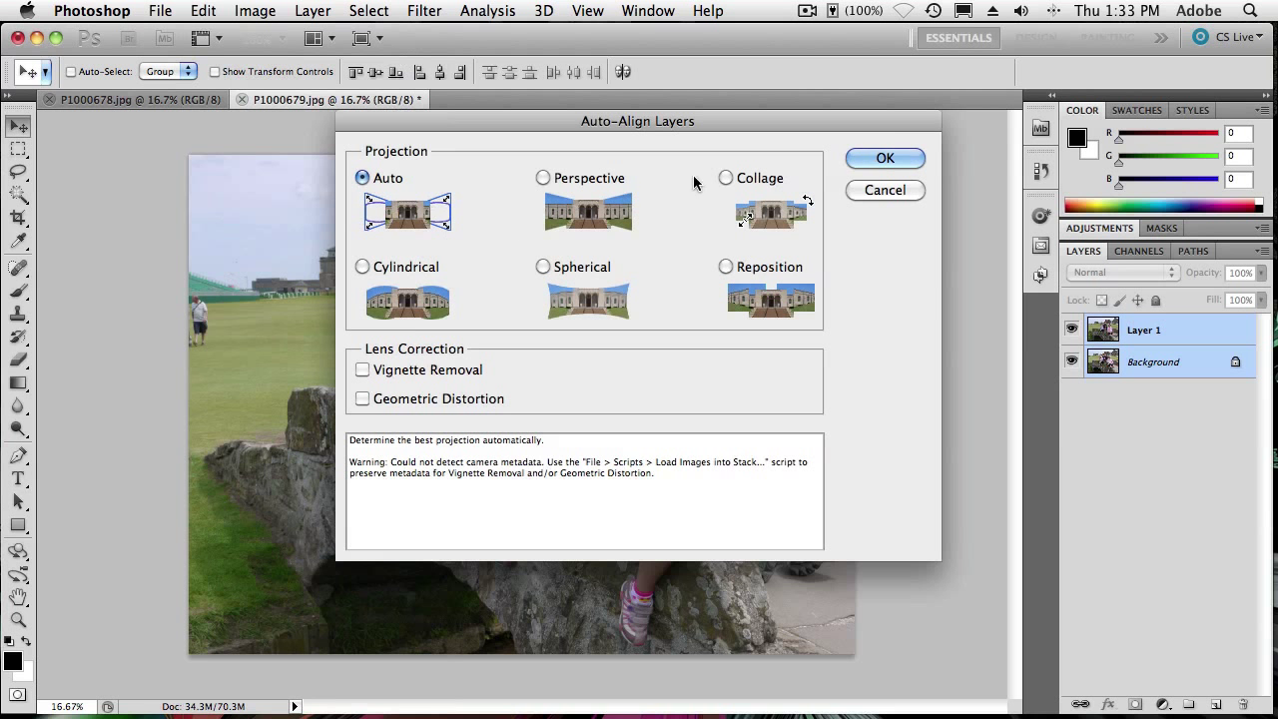
pyautogui.click(867, 160)
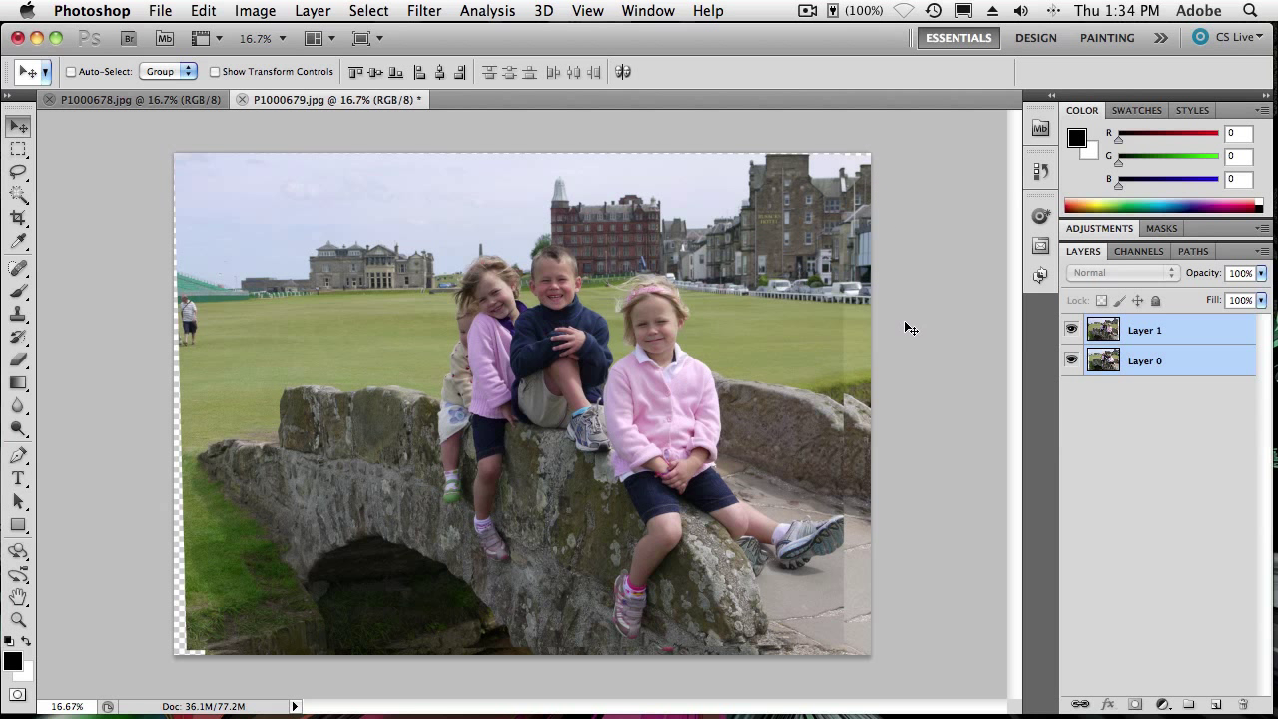
# Step: Examine how well the buildings, bridge and children match between the two aligned layers by repeatedly hiding and showing Layer 1
pyautogui.click(1071, 329)
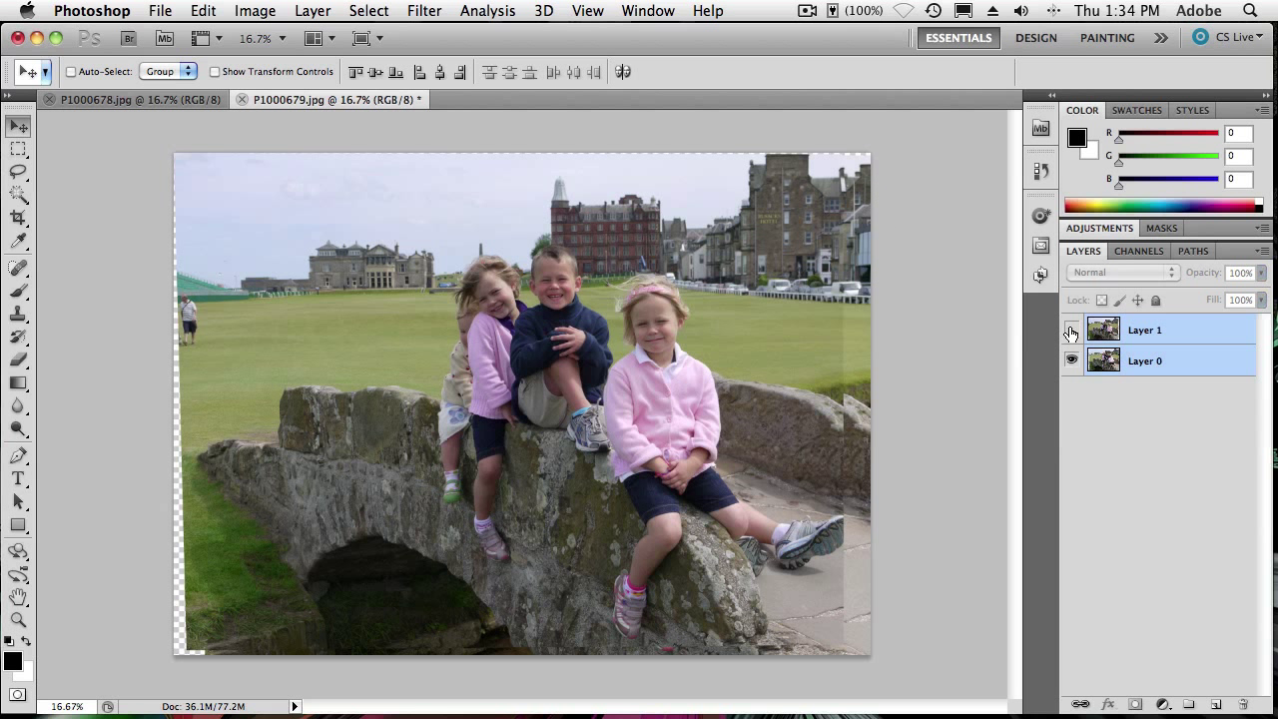
pyautogui.click(1071, 329)
pyautogui.click(1071, 331)
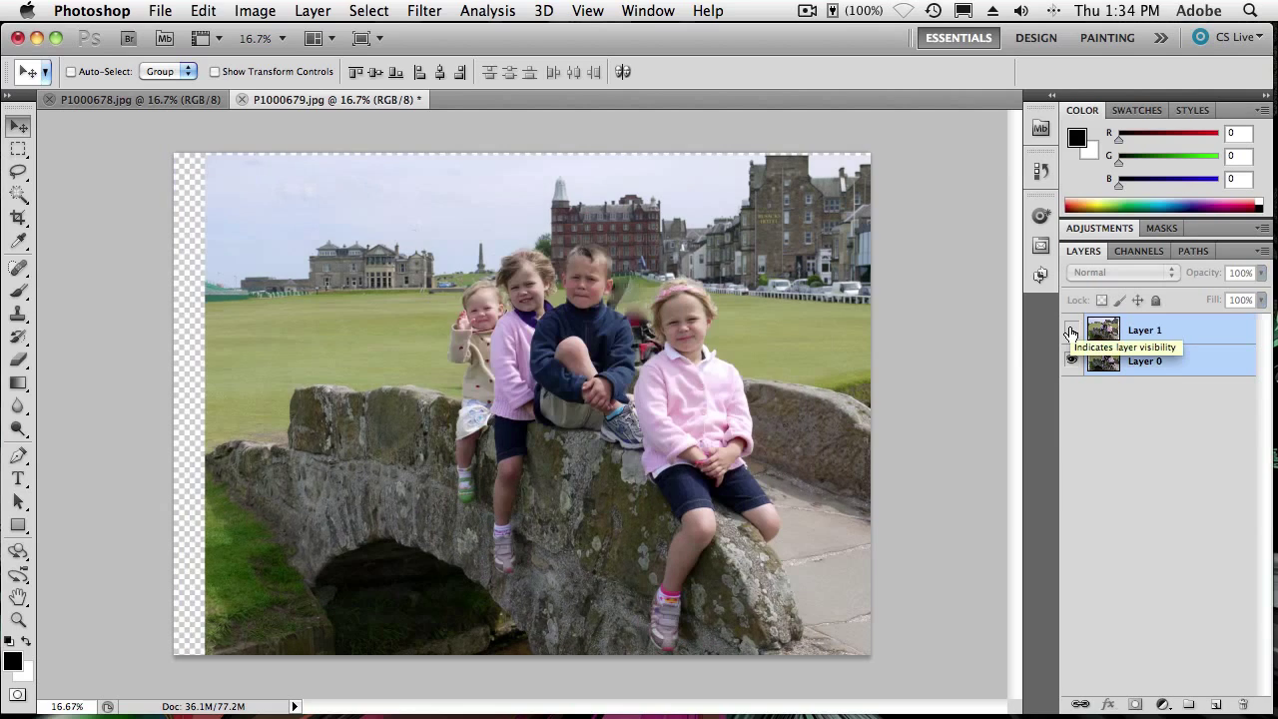
pyautogui.click(1071, 331)
pyautogui.click(1072, 331)
pyautogui.click(1071, 331)
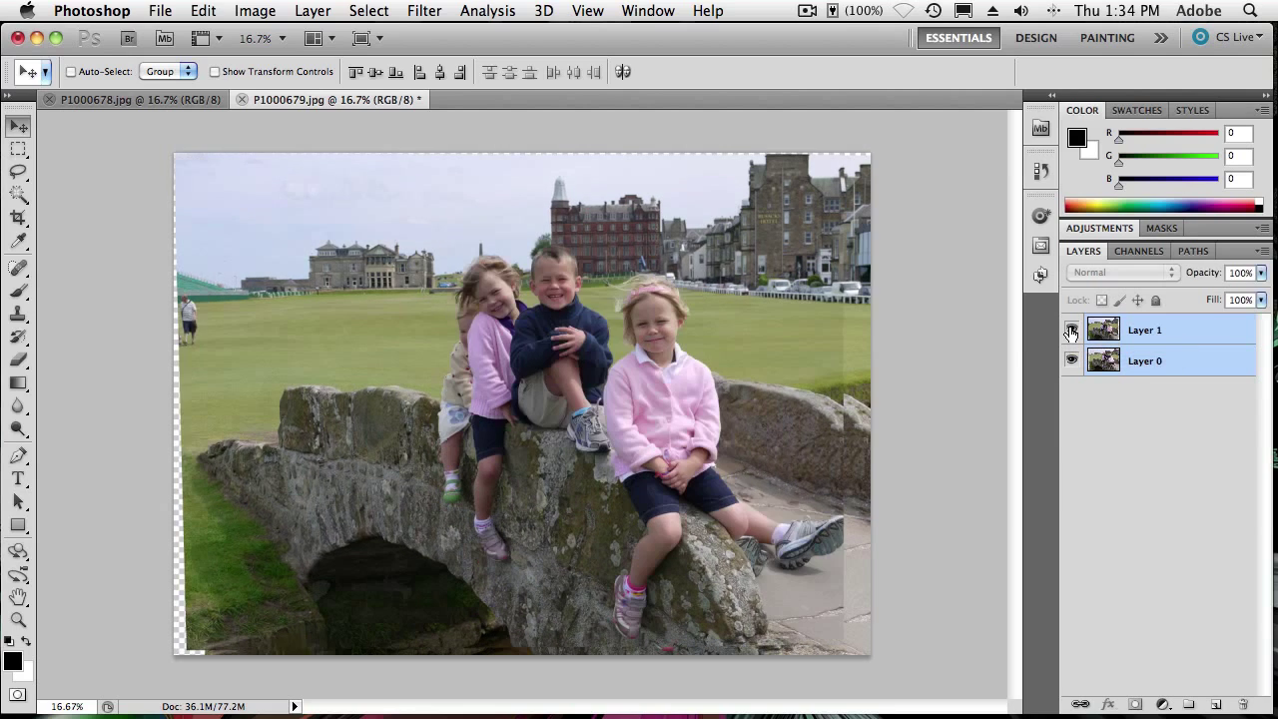
pyautogui.click(1071, 330)
pyautogui.click(1071, 331)
pyautogui.click(1071, 330)
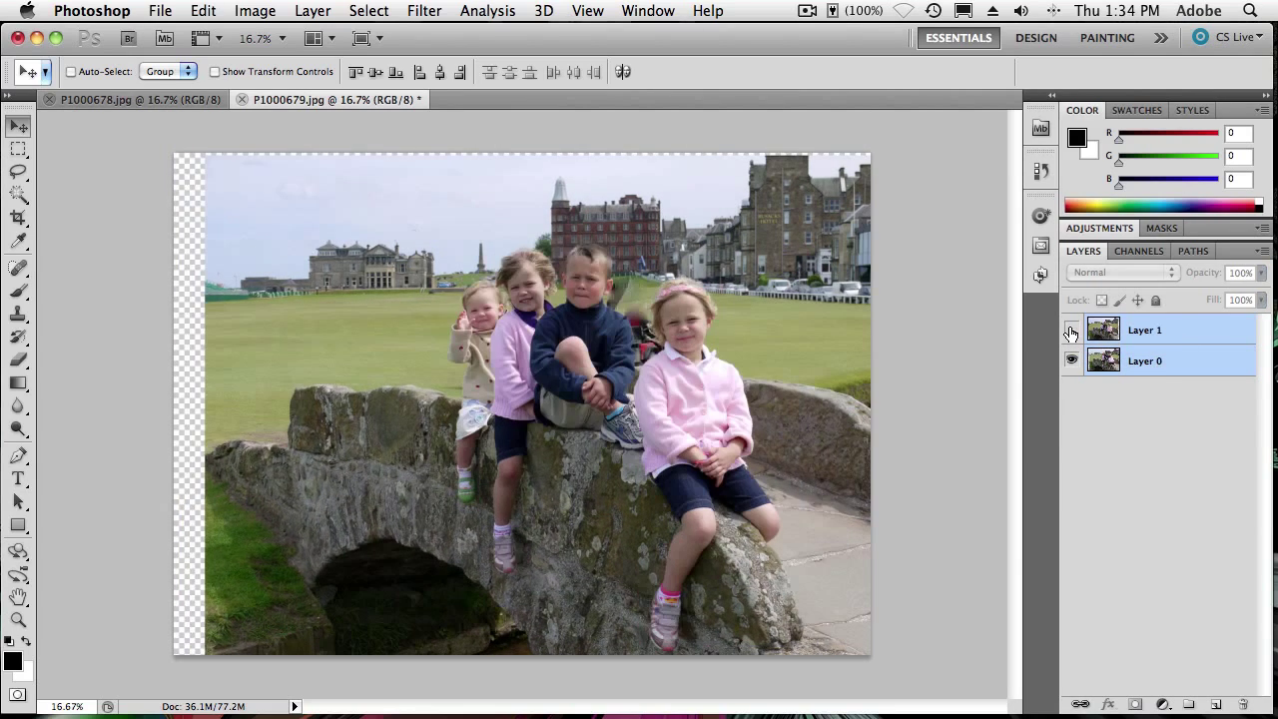
pyautogui.click(1071, 330)
pyautogui.click(1071, 331)
pyautogui.click(1071, 330)
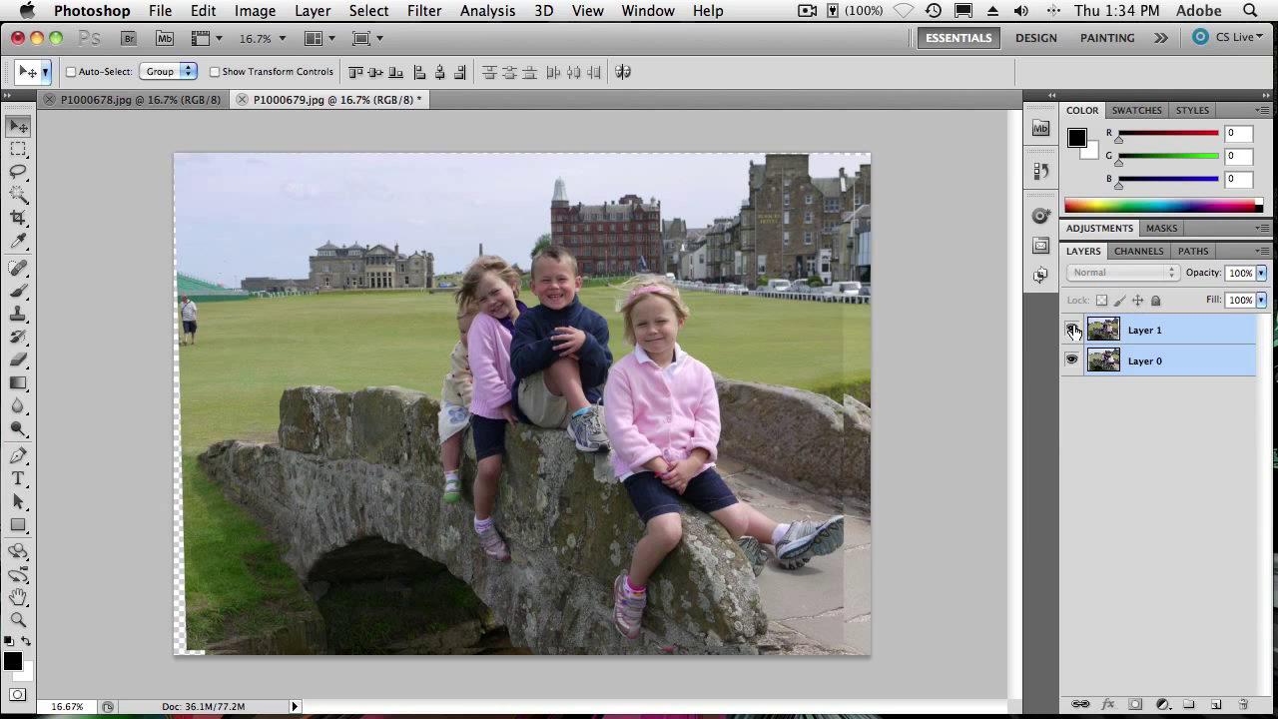
pyautogui.click(1071, 331)
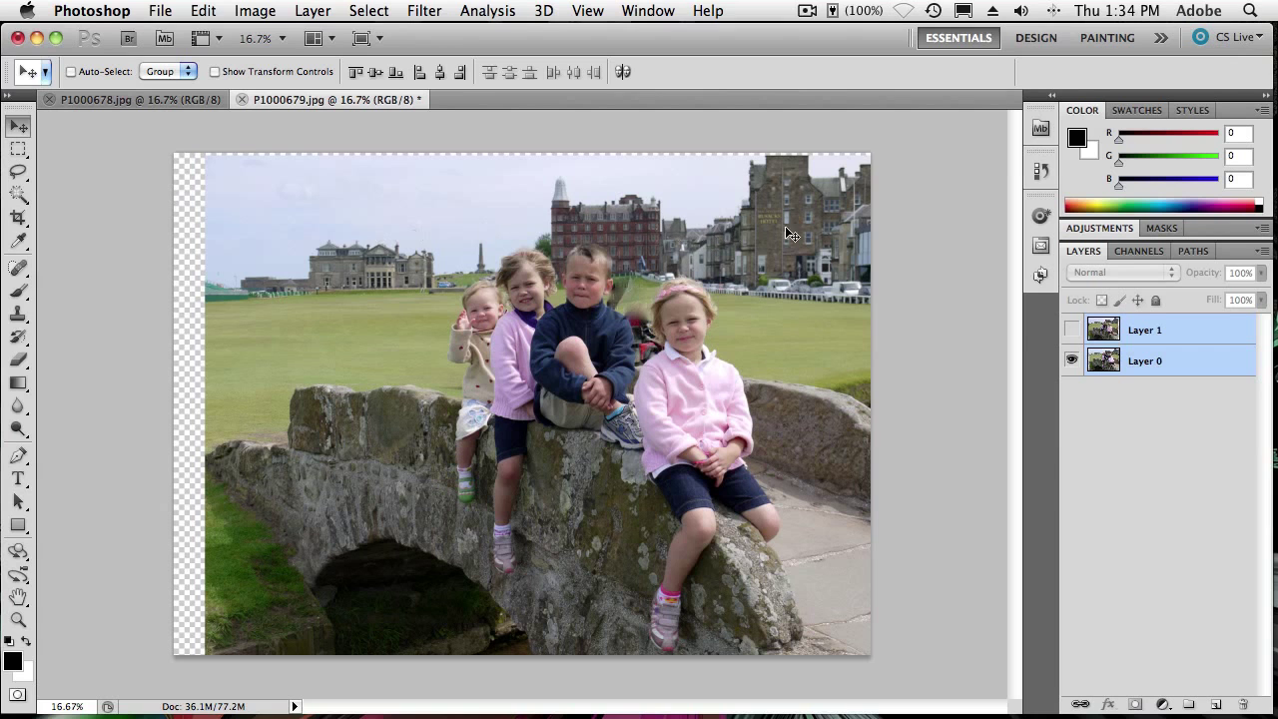
pyautogui.click(1071, 330)
pyautogui.click(1071, 330)
pyautogui.click(1071, 330)
pyautogui.click(1072, 330)
pyautogui.click(1071, 330)
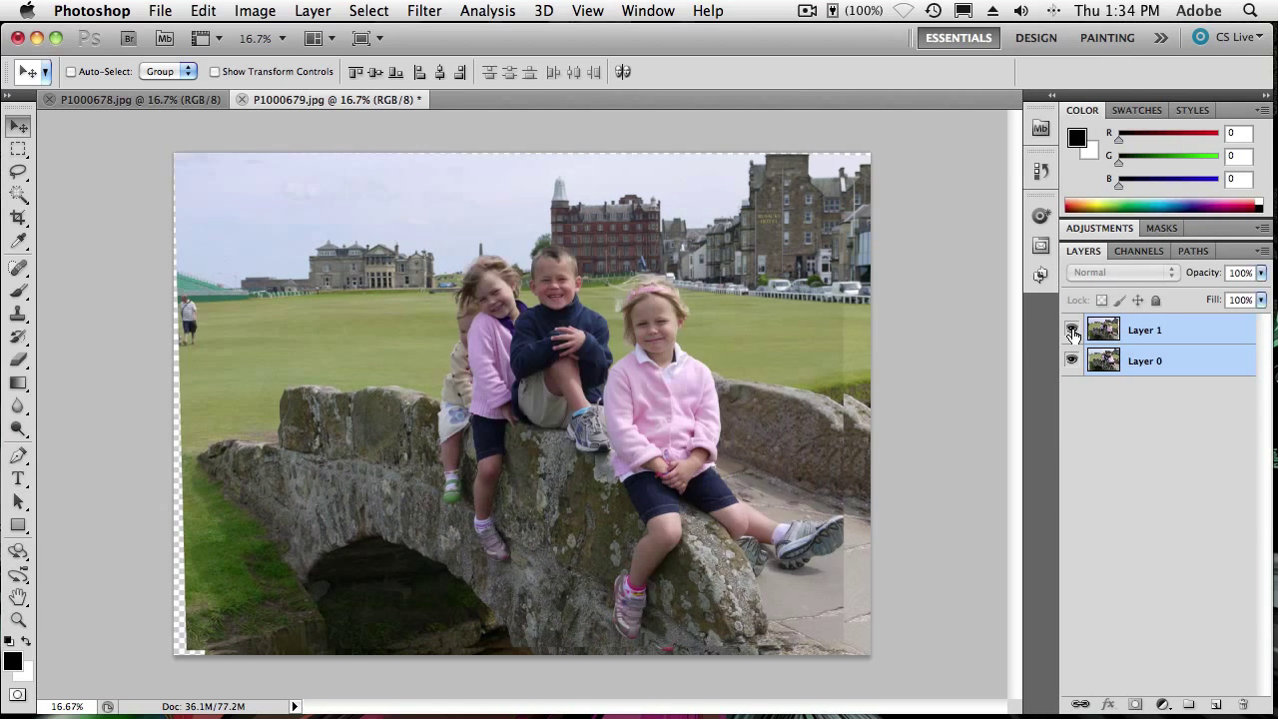
pyautogui.click(1071, 331)
pyautogui.click(1072, 330)
pyautogui.click(1071, 330)
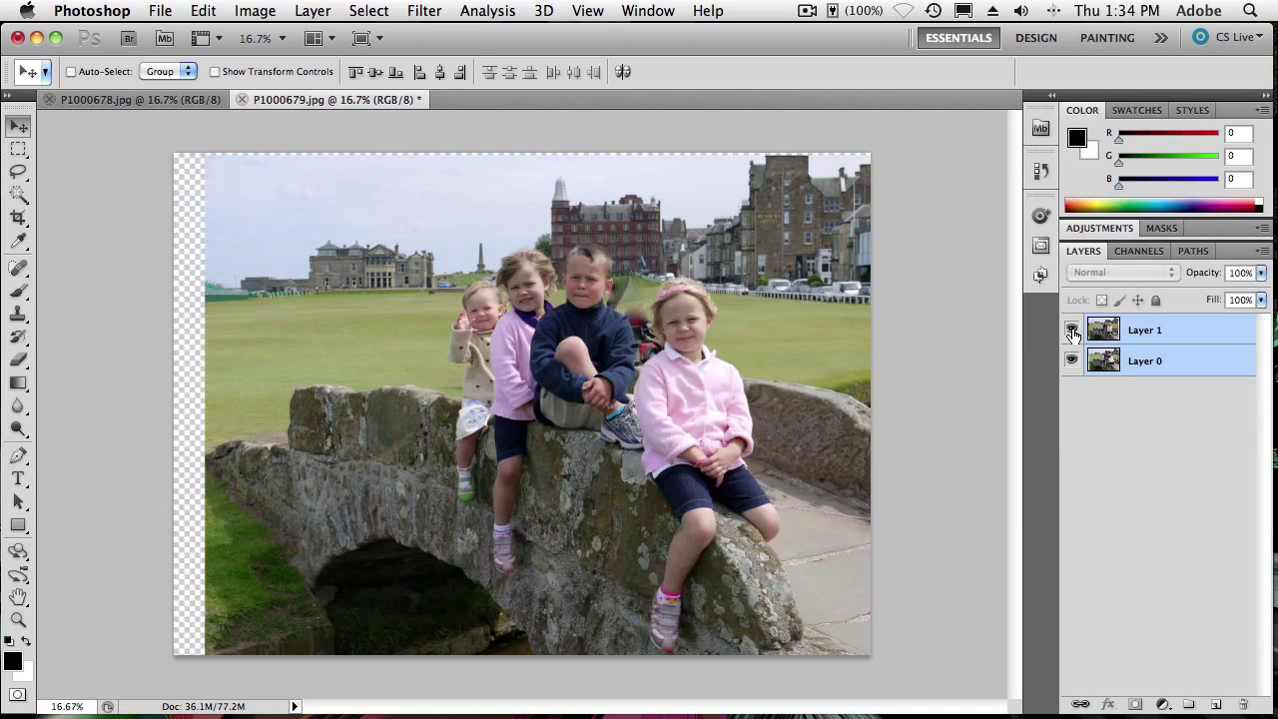
pyautogui.click(1071, 330)
pyautogui.click(1071, 330)
pyautogui.click(1071, 330)
pyautogui.click(1071, 331)
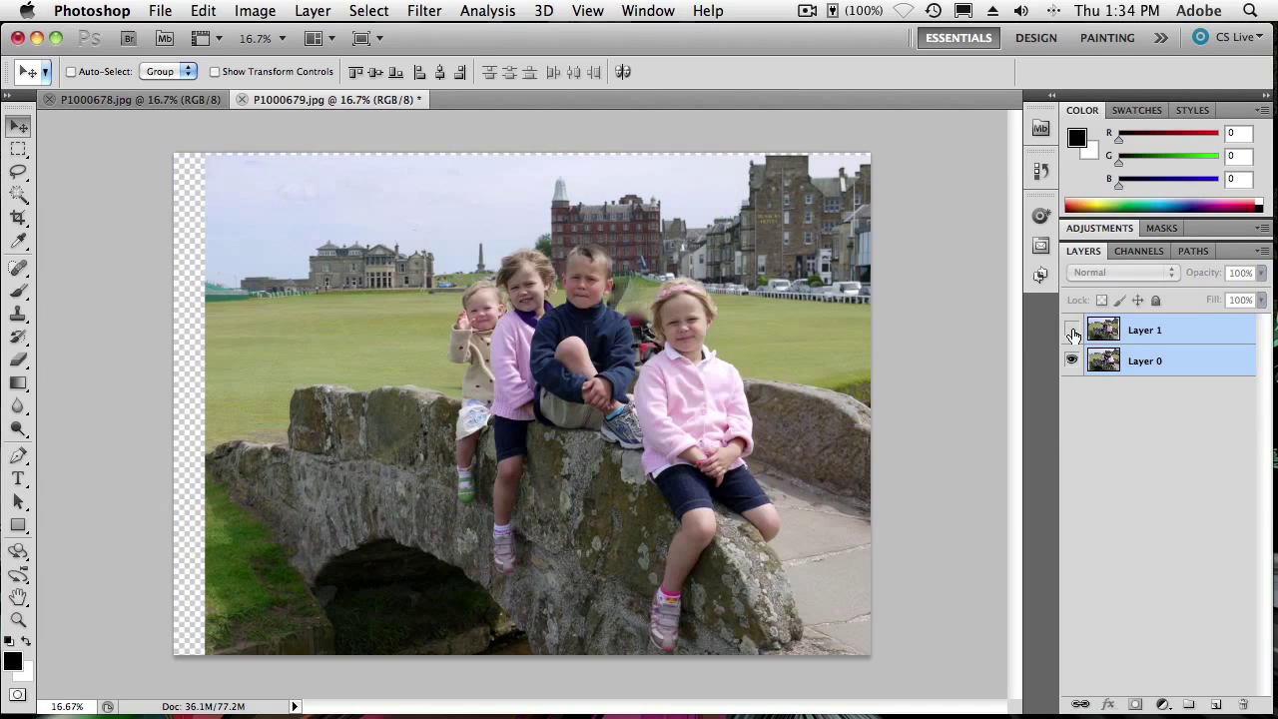
pyautogui.click(1071, 330)
pyautogui.click(1071, 330)
pyautogui.click(1071, 330)
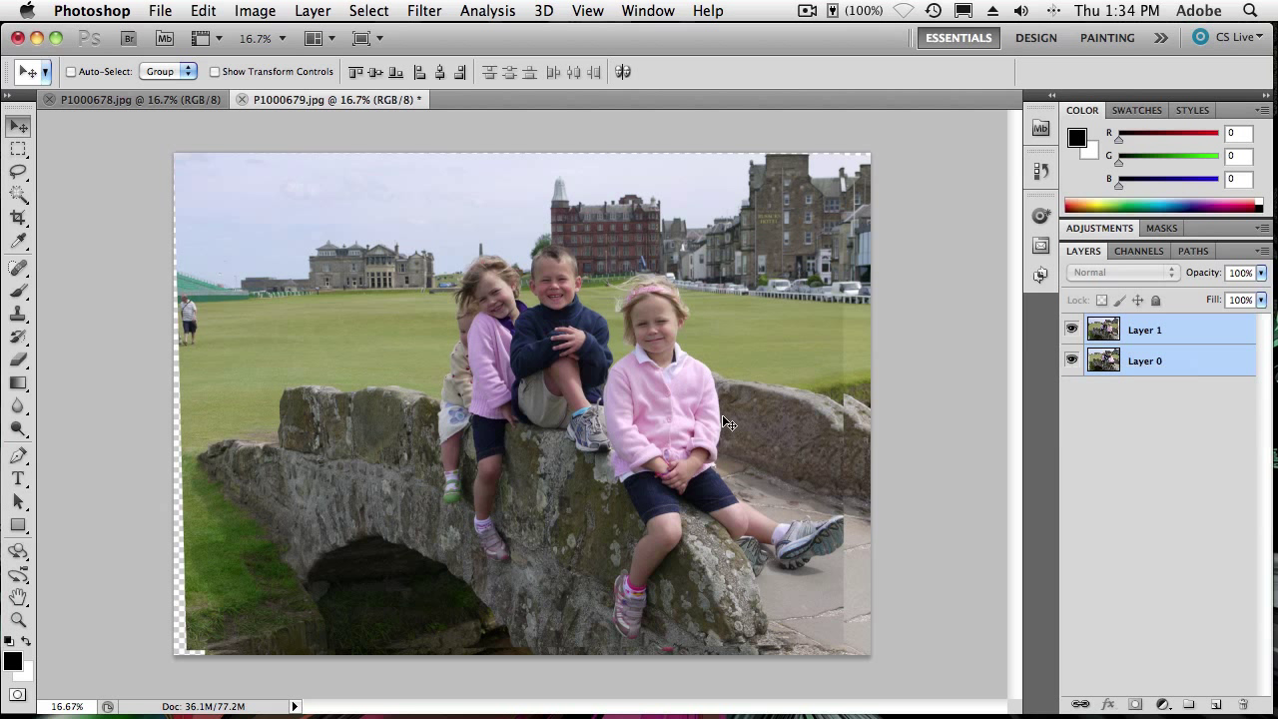
# Step: Select only Layer 1 and lower its opacity to 61% so both photos can be seen together
pyautogui.click(1146, 379)
pyautogui.click(1145, 333)
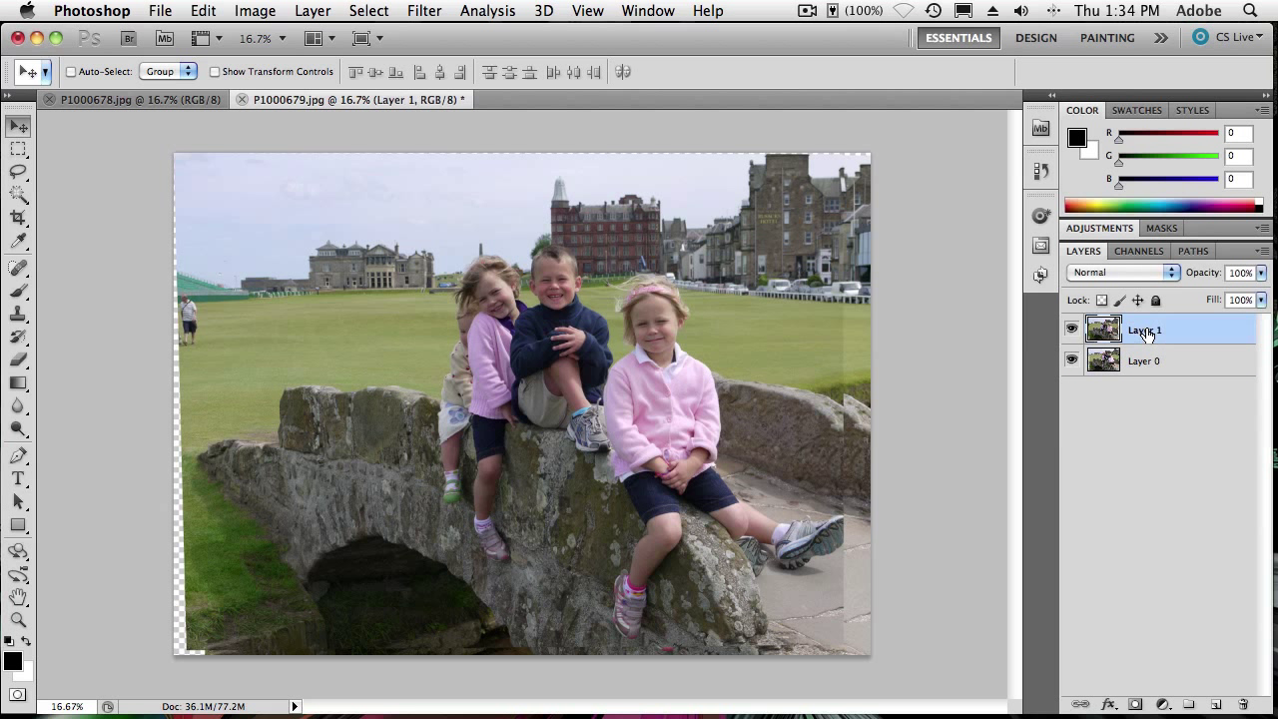
pyautogui.moveTo(1198, 273); pyautogui.dragTo(1161, 275)
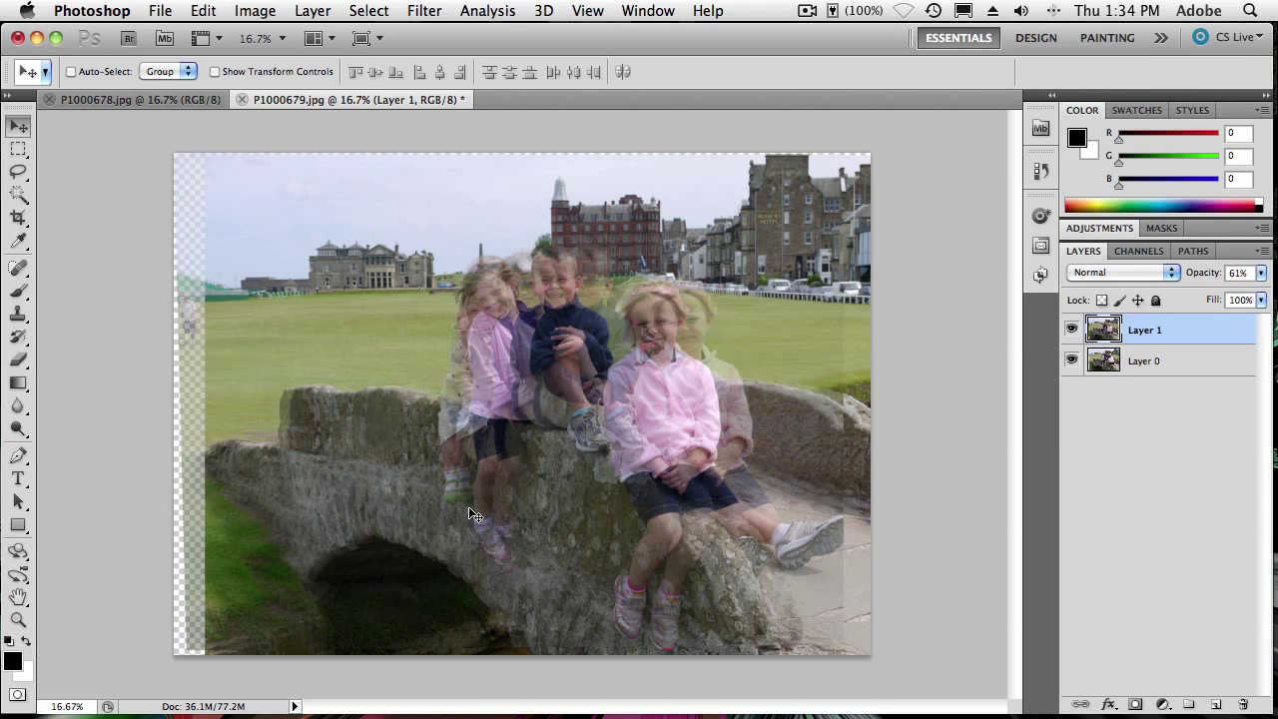
# Step: Move Layer 1 slightly to the right so the seated children overlap those in Layer 0, and restore its opacity to 100%
pyautogui.moveTo(469, 514); pyautogui.dragTo(486, 513)
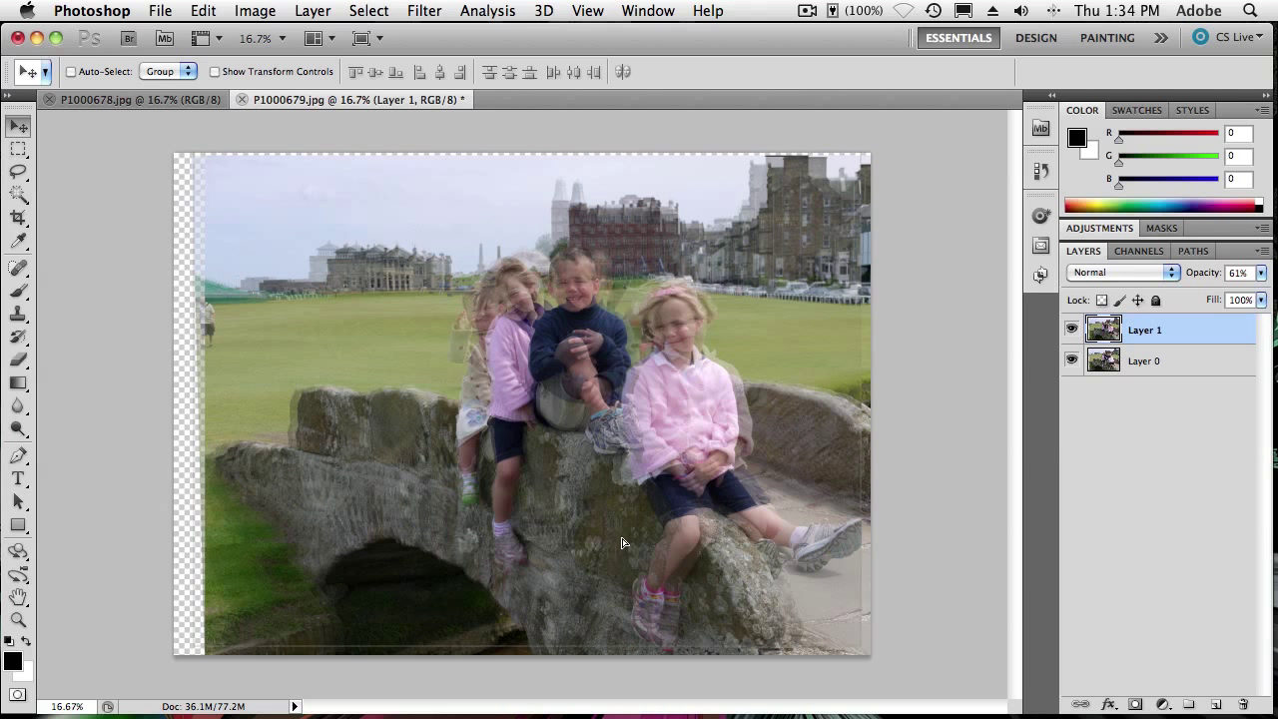
pyautogui.moveTo(629, 551)
pyautogui.mouseDown()
pyautogui.moveTo(622, 536)
pyautogui.moveTo(626, 548)
pyautogui.mouseUp()
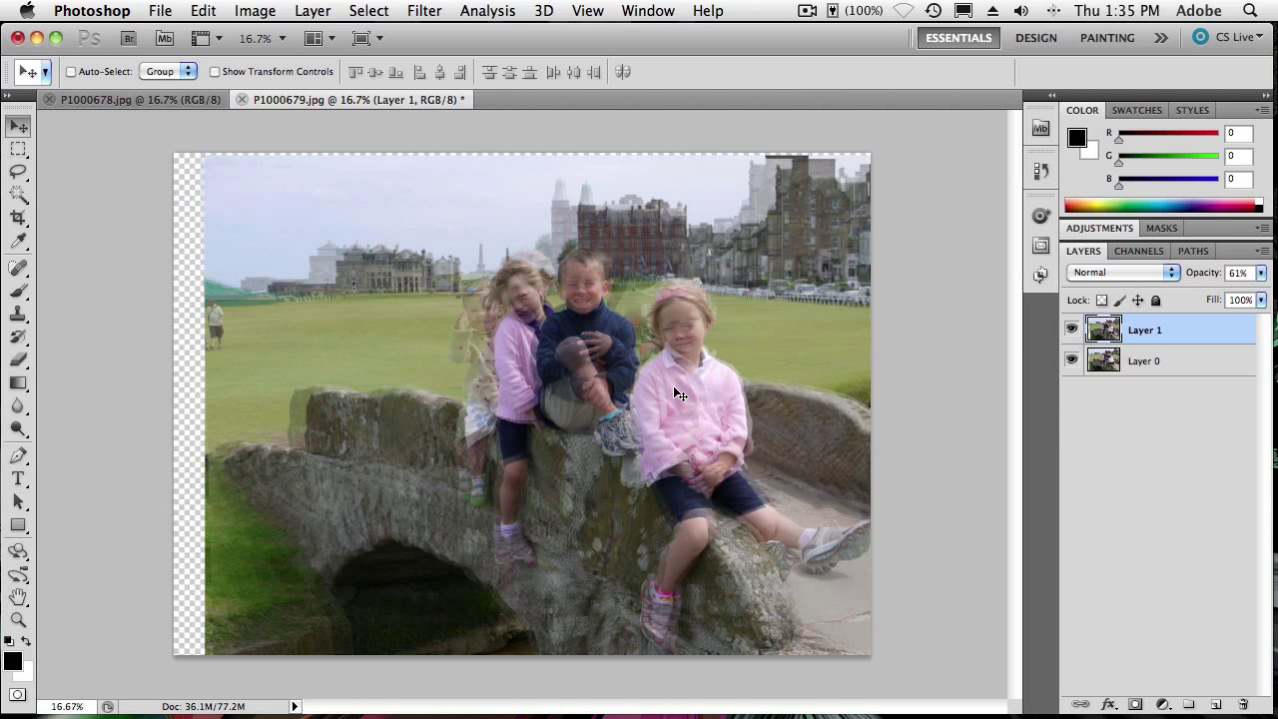
pyautogui.moveTo(625, 399); pyautogui.dragTo(623, 402)
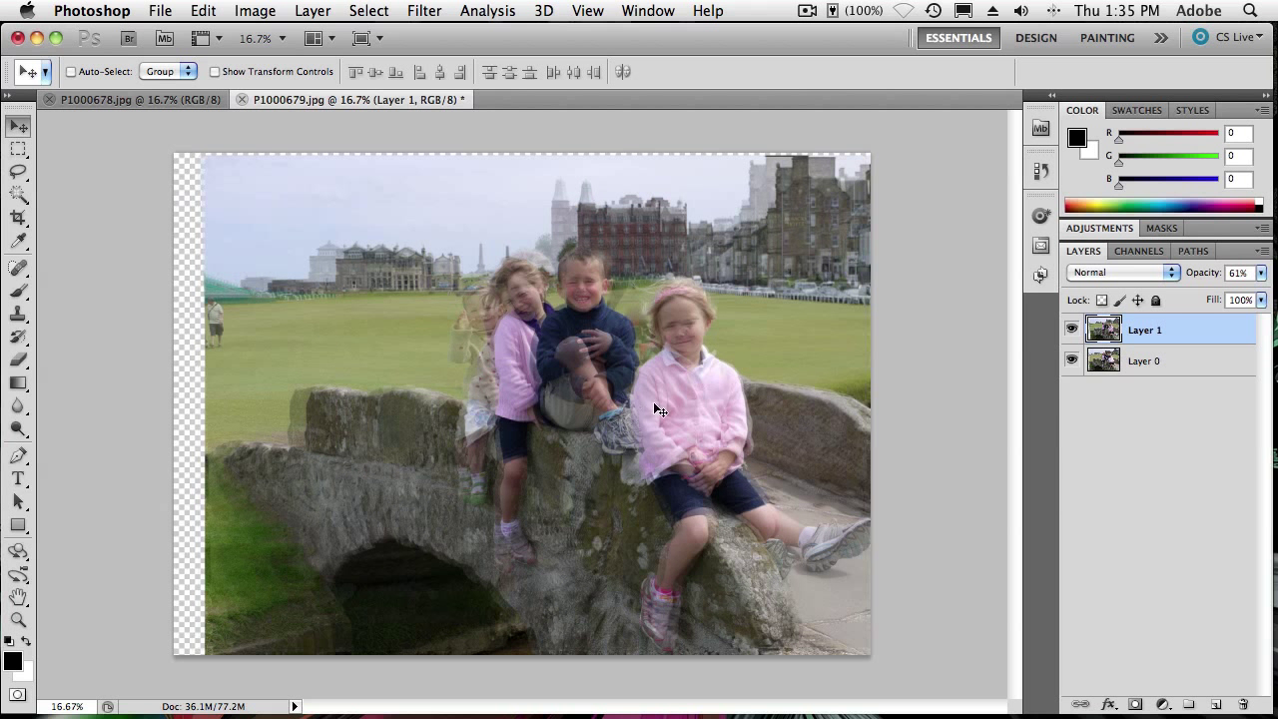
pyautogui.moveTo(616, 392); pyautogui.dragTo(607, 394)
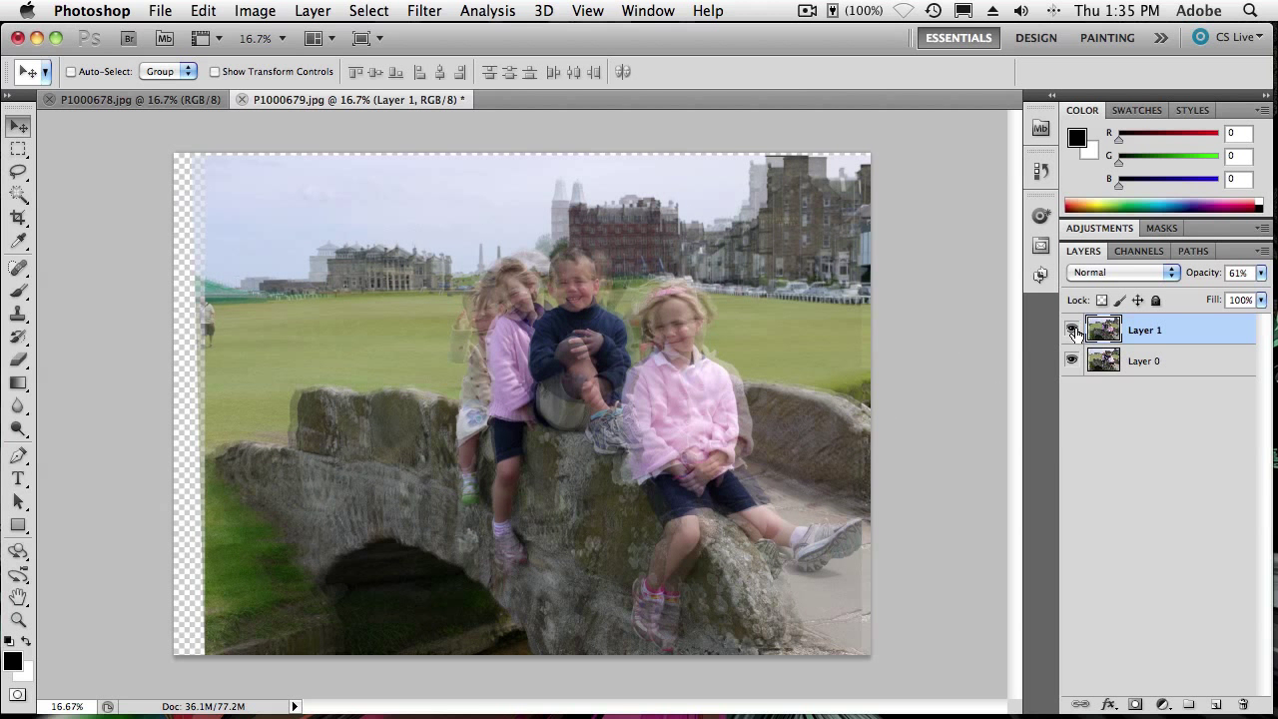
pyautogui.moveTo(1202, 281); pyautogui.dragTo(1261, 277)
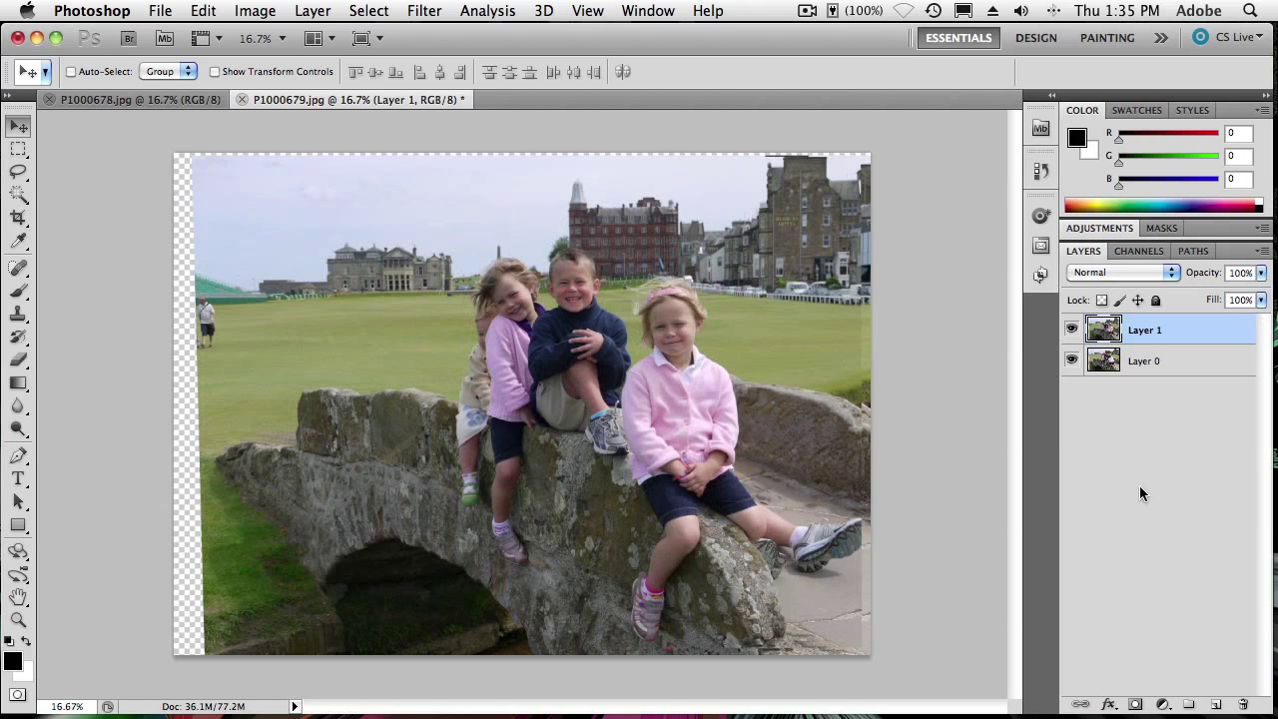
# Step: Check the children's positions in the repositioned Layer 1 against Layer 0 by hiding and showing Layer 1
pyautogui.click(1072, 329)
pyautogui.click(1072, 329)
pyautogui.click(1072, 330)
pyautogui.click(1072, 329)
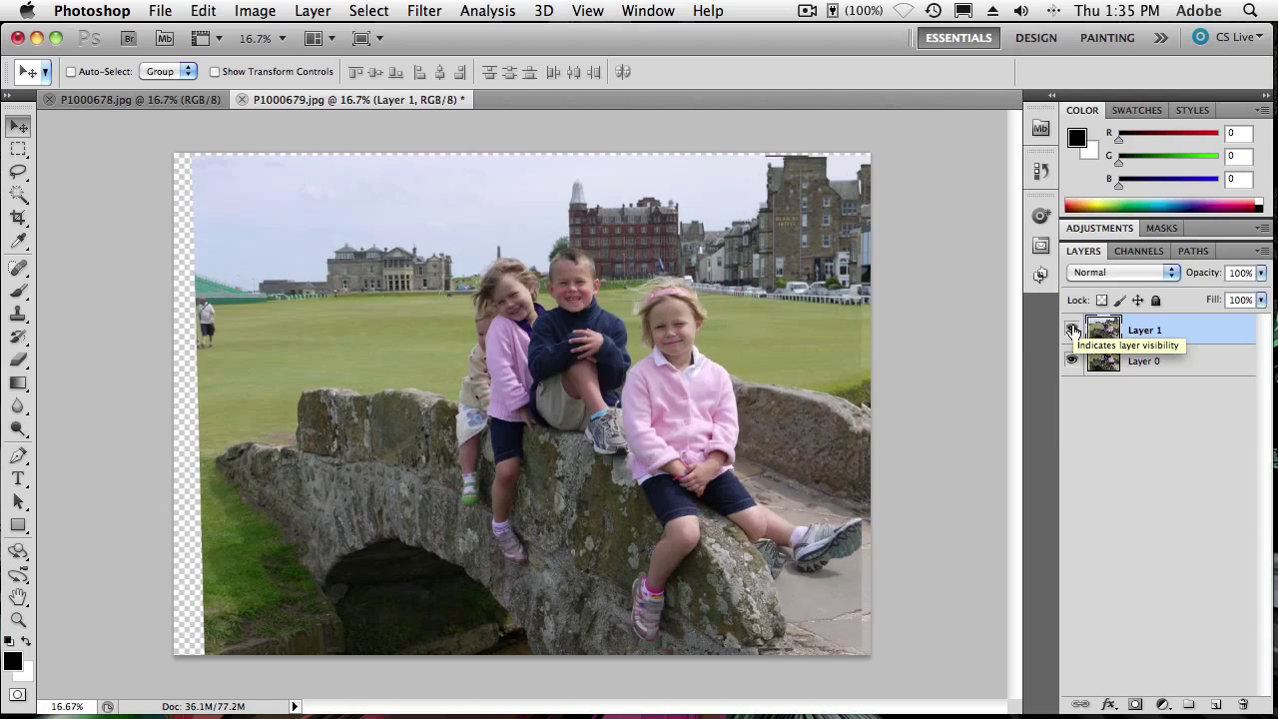
pyautogui.click(1072, 330)
pyautogui.click(1072, 329)
pyautogui.click(1072, 329)
pyautogui.click(1072, 329)
pyautogui.click(1072, 329)
pyautogui.click(1072, 329)
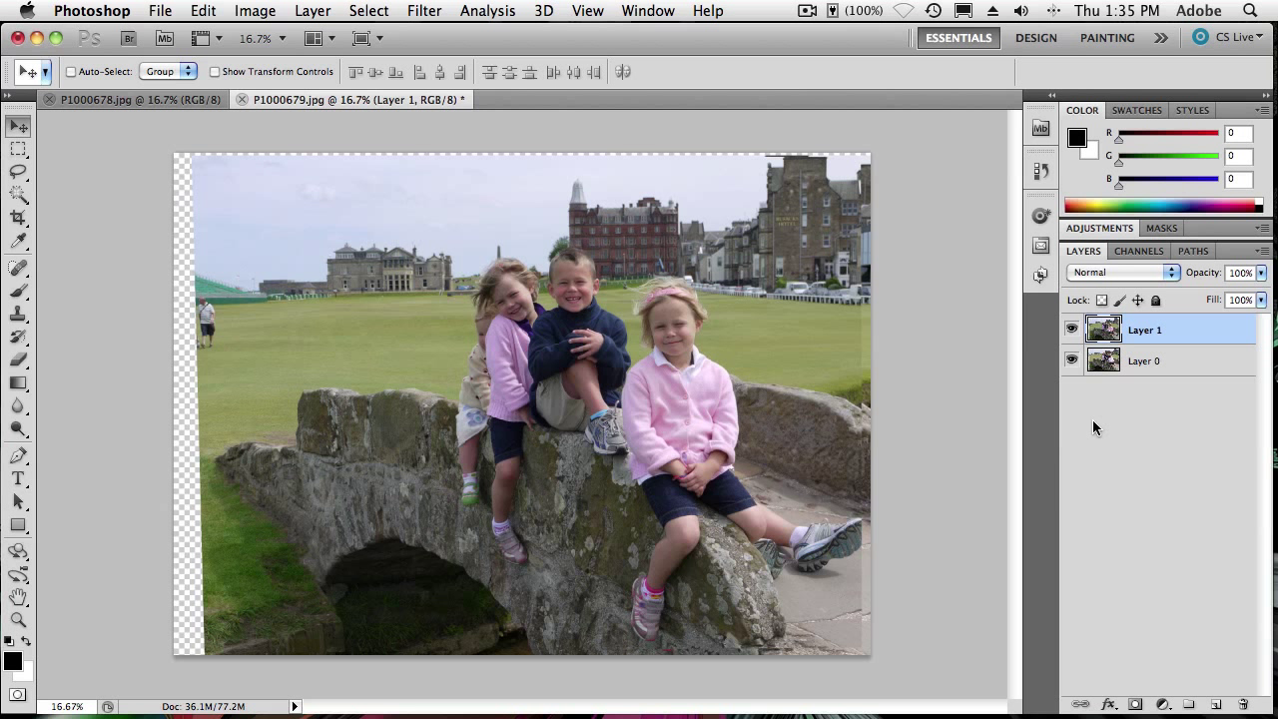
# Step: Add a layer mask to Layer 1 and brush black over the two leftmost girls' heads to reveal their faces from Layer 0
pyautogui.click(1135, 706)
pyautogui.click(1135, 706)
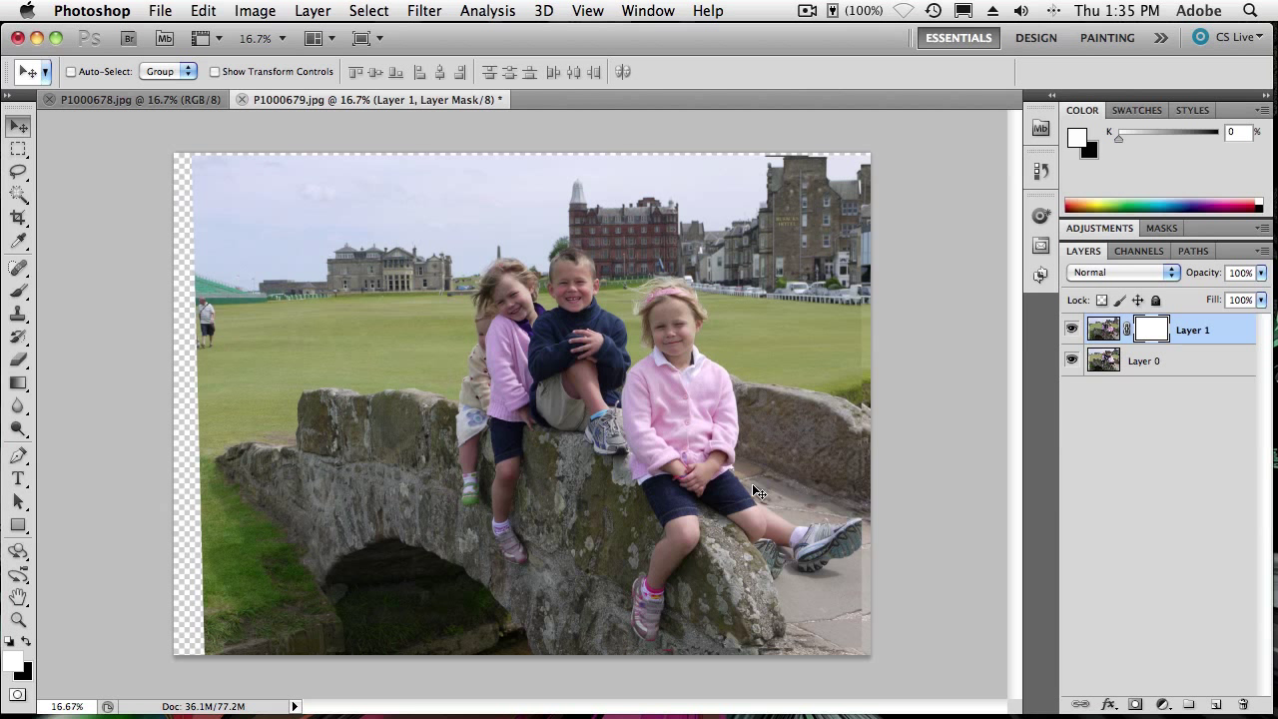
pyautogui.press('b')
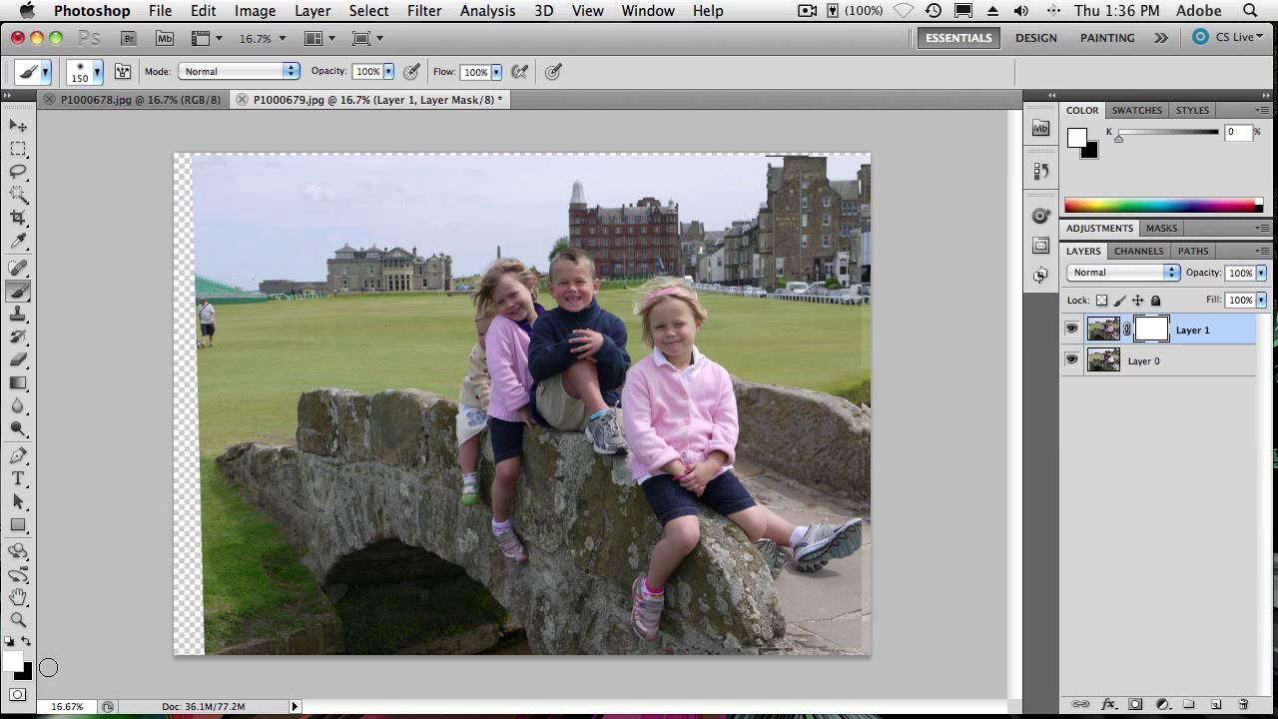
pyautogui.press('x')
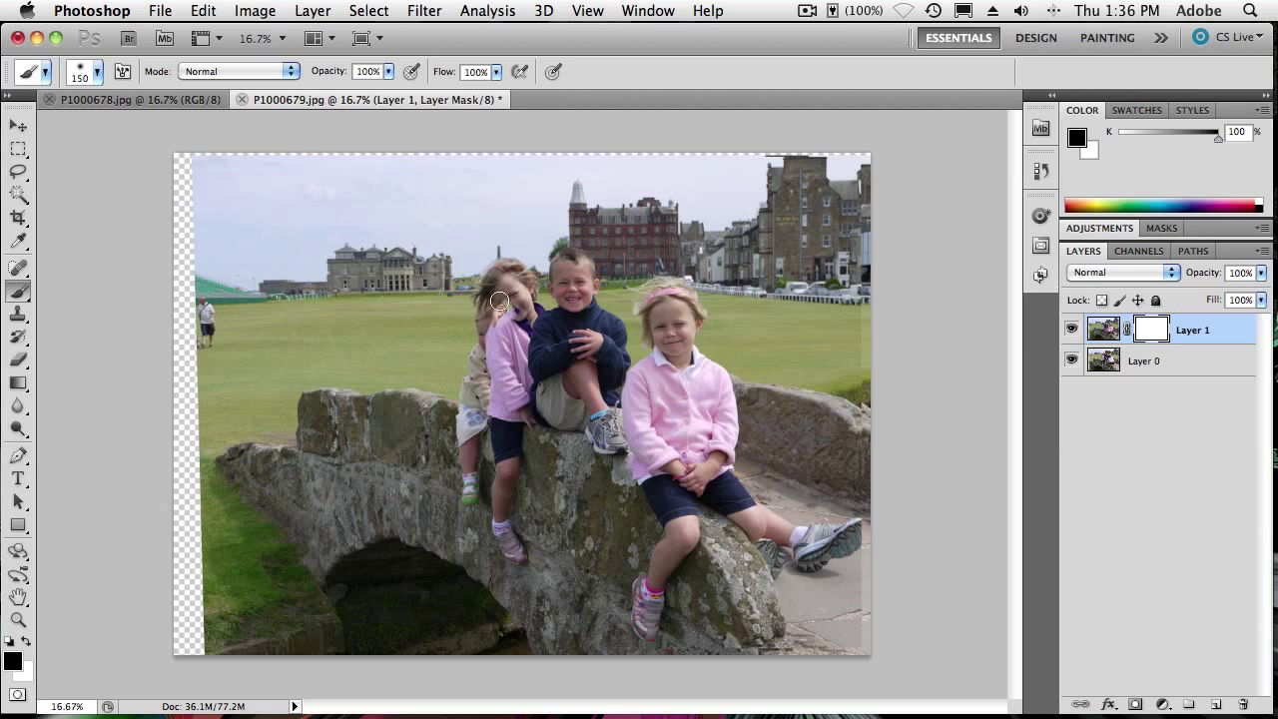
pyautogui.moveTo(494, 313)
pyautogui.mouseDown()
pyautogui.moveTo(454, 306)
pyautogui.moveTo(473, 318)
pyautogui.moveTo(478, 341)
pyautogui.moveTo(464, 325)
pyautogui.moveTo(458, 345)
pyautogui.moveTo(469, 359)
pyautogui.moveTo(465, 310)
pyautogui.moveTo(519, 310)
pyautogui.moveTo(500, 294)
pyautogui.moveTo(510, 277)
pyautogui.moveTo(488, 275)
pyautogui.moveTo(504, 253)
pyautogui.moveTo(494, 262)
pyautogui.moveTo(534, 264)
pyautogui.moveTo(524, 307)
pyautogui.moveTo(535, 293)
pyautogui.moveTo(498, 260)
pyautogui.mouseUp()
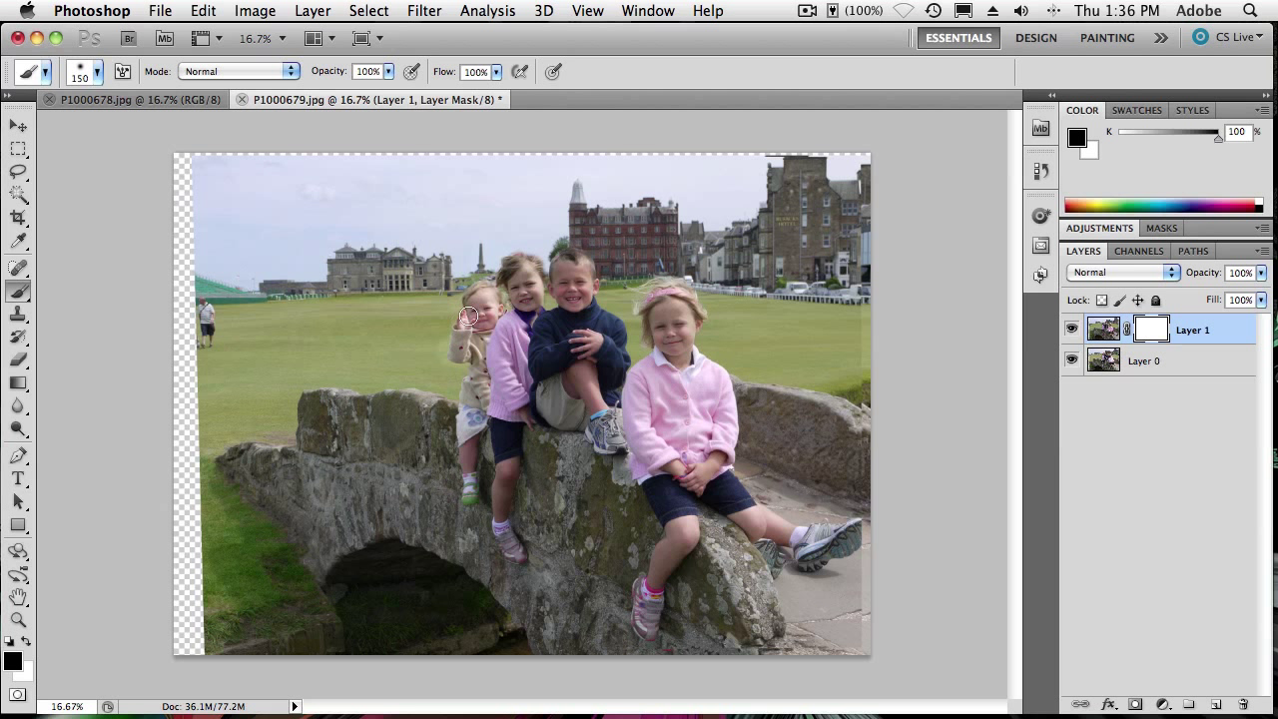
pyautogui.moveTo(480, 296); pyautogui.dragTo(517, 278)
# Step: Brush black on Layer 1's mask over the front girl's outstretched leg and shoes to reveal her bent leg from Layer 0
pyautogui.press('x')
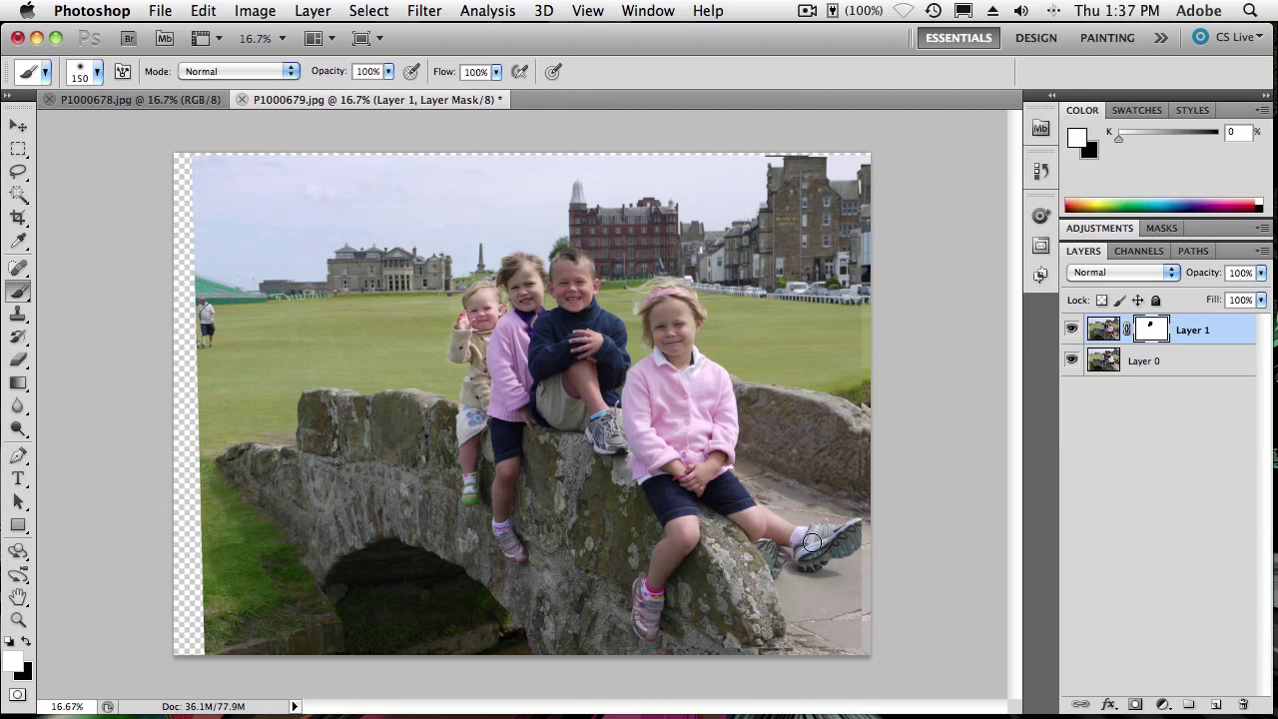
pyautogui.press('x')
pyautogui.moveTo(809, 557)
pyautogui.mouseDown()
pyautogui.moveTo(855, 525)
pyautogui.moveTo(830, 569)
pyautogui.moveTo(794, 569)
pyautogui.moveTo(838, 535)
pyautogui.moveTo(819, 533)
pyautogui.mouseUp()
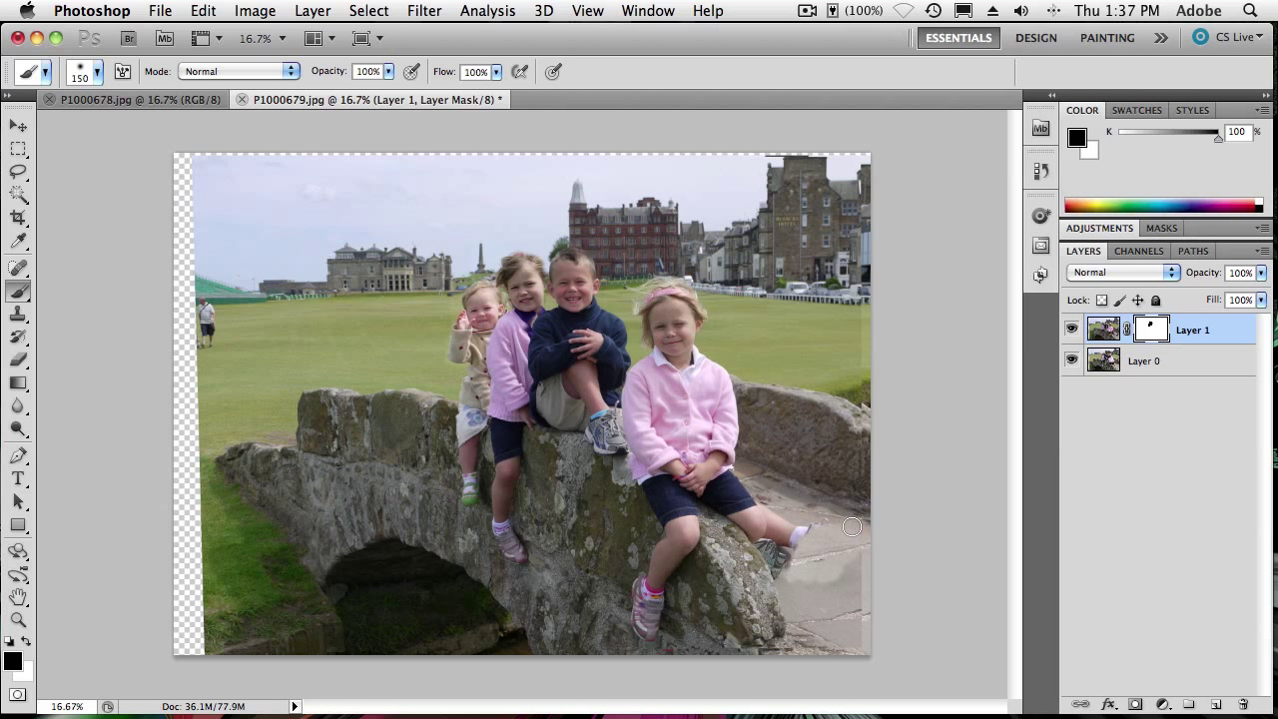
pyautogui.moveTo(807, 529)
pyautogui.mouseDown()
pyautogui.moveTo(780, 554)
pyautogui.moveTo(785, 574)
pyautogui.moveTo(795, 533)
pyautogui.mouseUp()
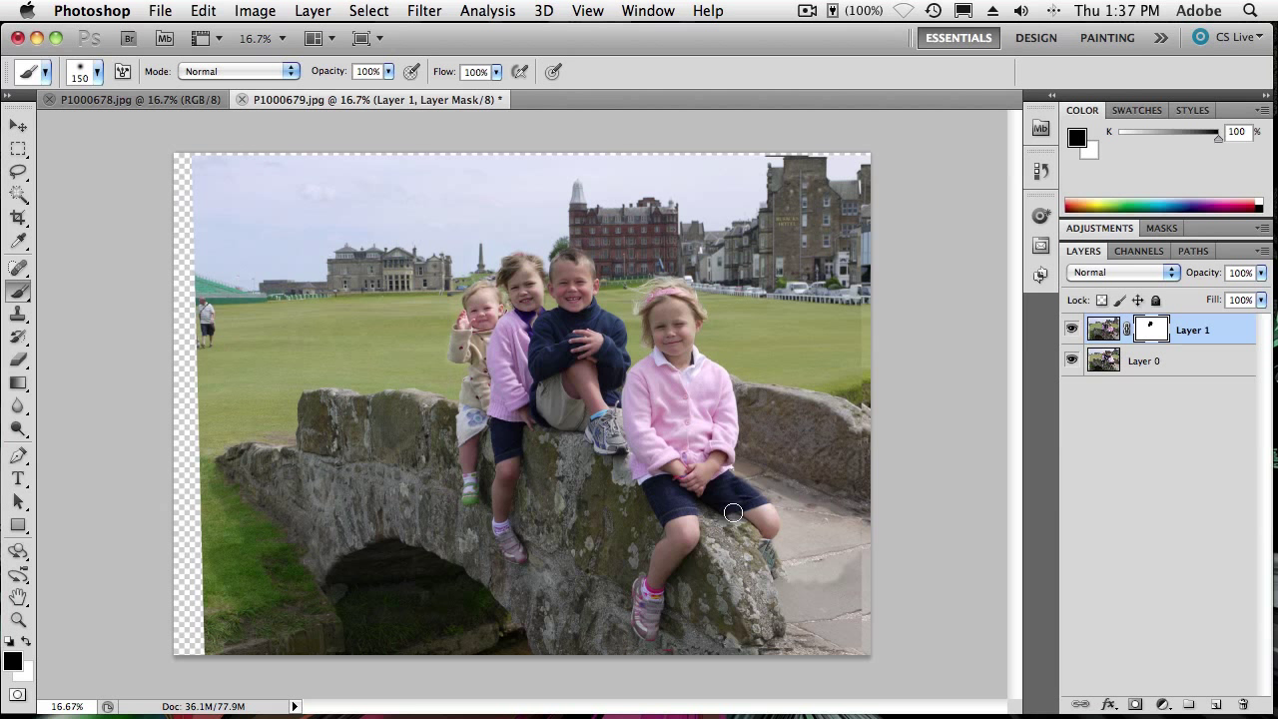
pyautogui.moveTo(751, 537)
pyautogui.mouseDown()
pyautogui.moveTo(786, 632)
pyautogui.moveTo(753, 540)
pyautogui.mouseUp()
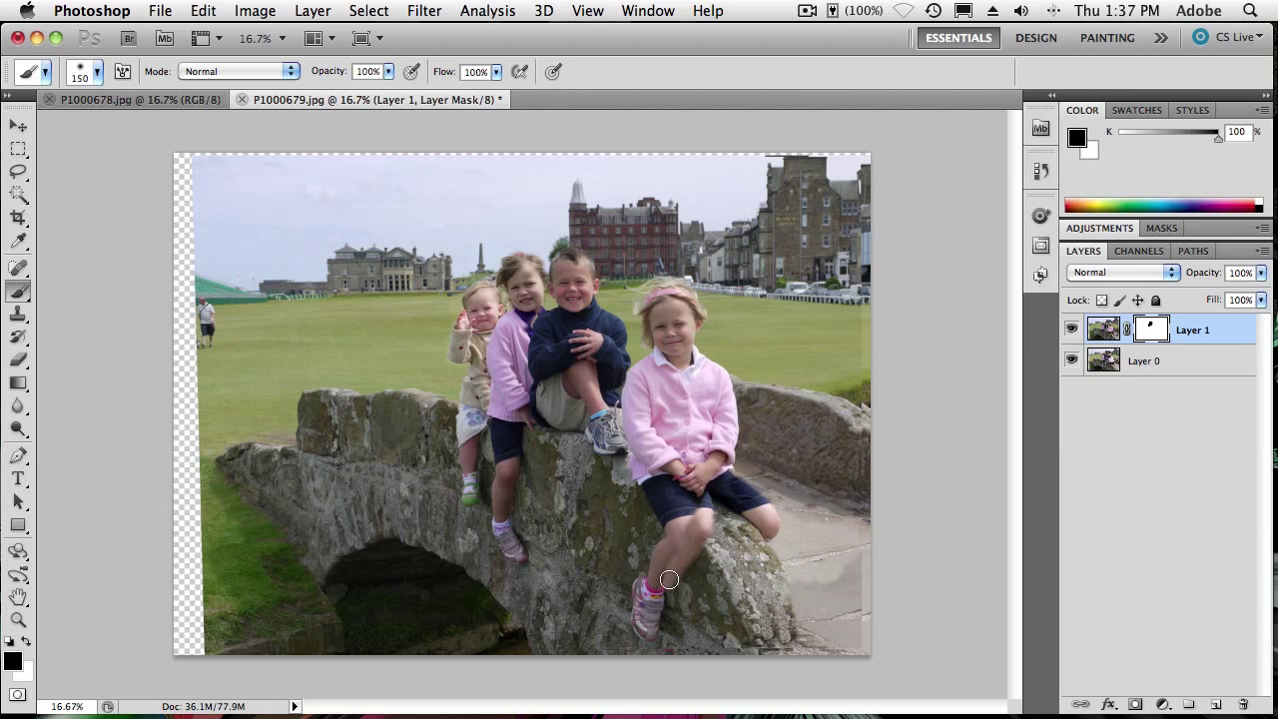
# Step: Brush black on Layer 1's mask over the front girl's shoe, legs and shorts to reveal them from Layer 0
pyautogui.moveTo(650, 610)
pyautogui.mouseDown()
pyautogui.moveTo(678, 633)
pyautogui.moveTo(662, 629)
pyautogui.moveTo(697, 566)
pyautogui.moveTo(688, 557)
pyautogui.moveTo(624, 608)
pyautogui.moveTo(642, 590)
pyautogui.moveTo(638, 611)
pyautogui.moveTo(656, 570)
pyautogui.mouseUp()
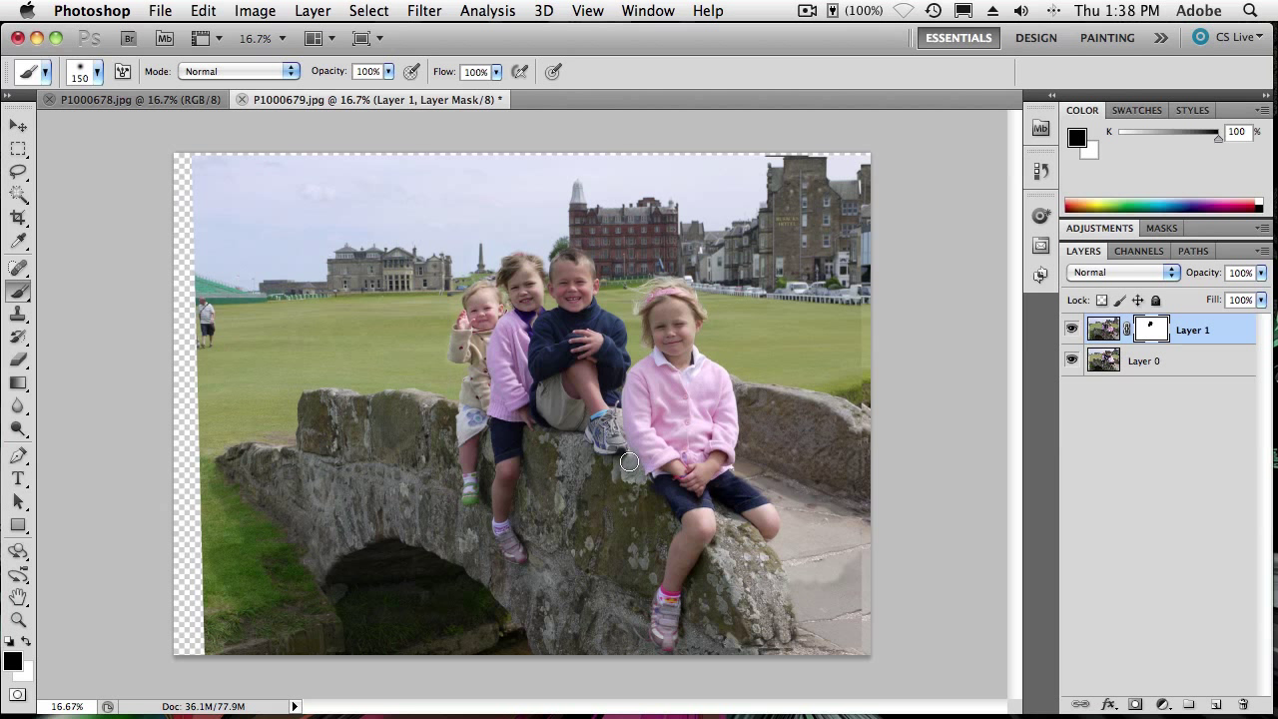
pyautogui.moveTo(644, 504); pyautogui.dragTo(643, 493)
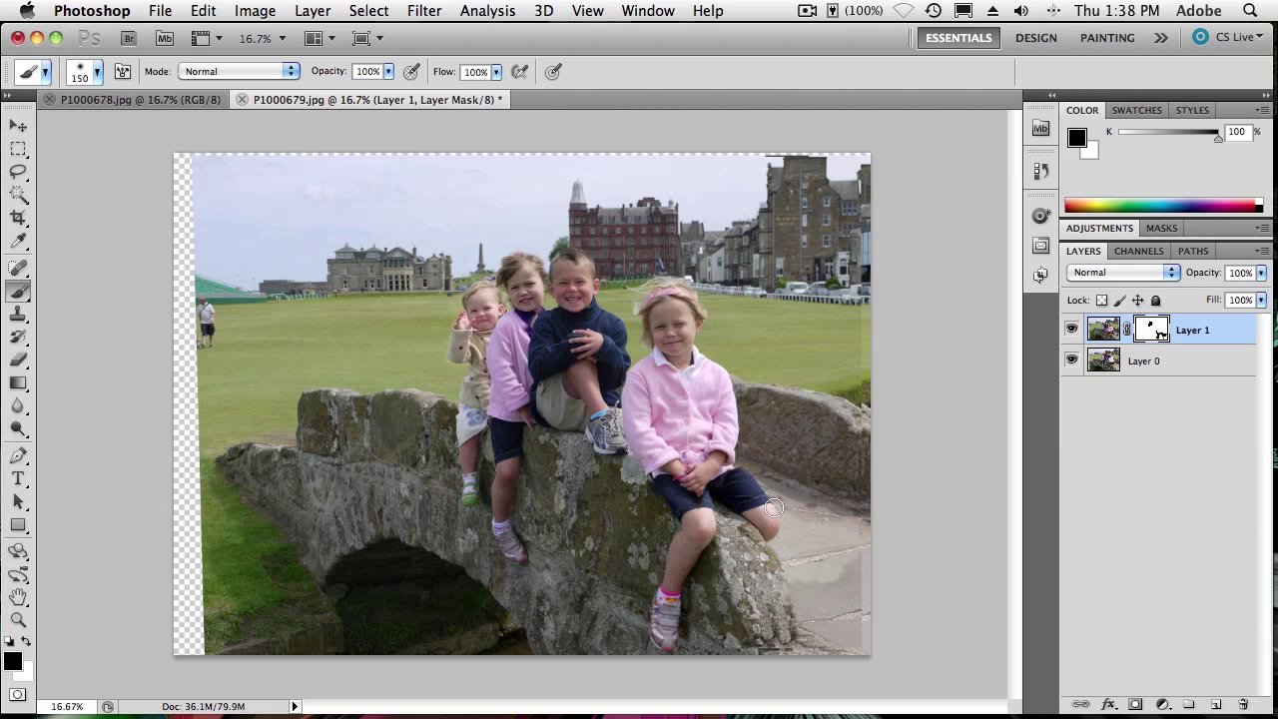
pyautogui.moveTo(730, 470)
pyautogui.mouseDown()
pyautogui.moveTo(702, 481)
pyautogui.moveTo(698, 511)
pyautogui.mouseUp()
# Step: Refine Layer 1's mask around the front girl's hands, shorts and jacket edge, alternating between white and black brush strokes
pyautogui.press('x')
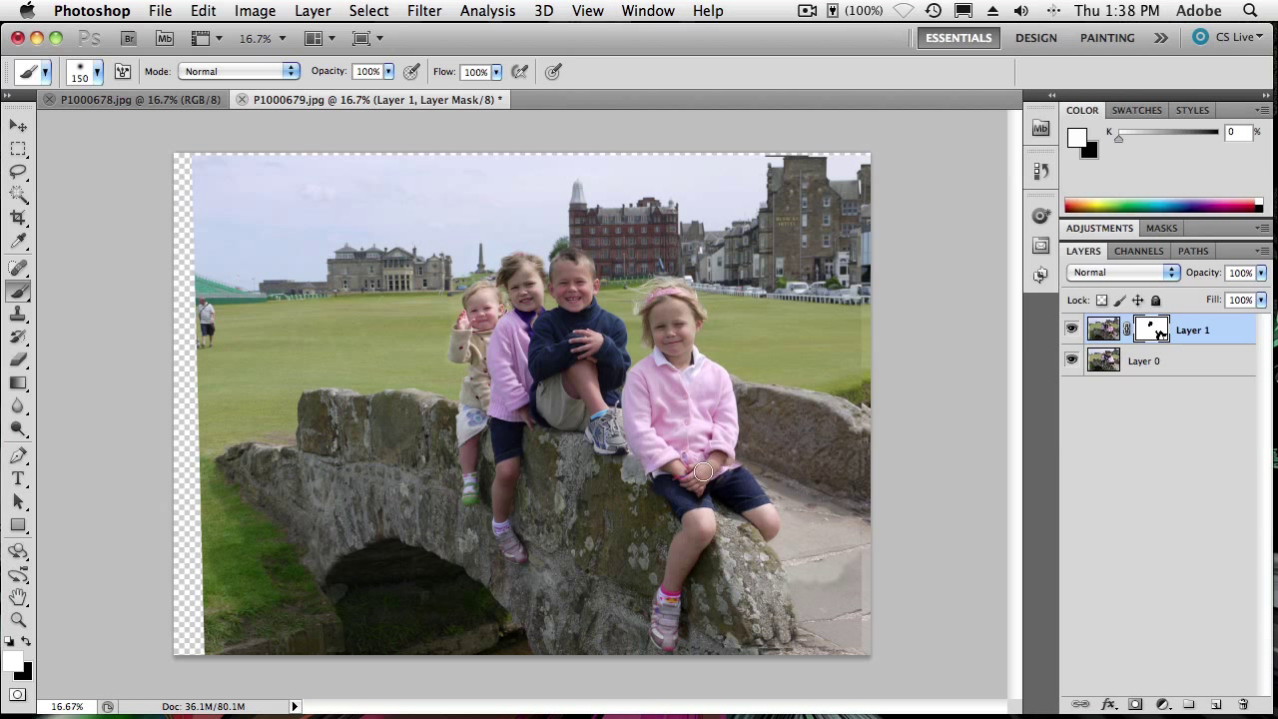
pyautogui.moveTo(688, 497); pyautogui.dragTo(730, 486)
pyautogui.press('x')
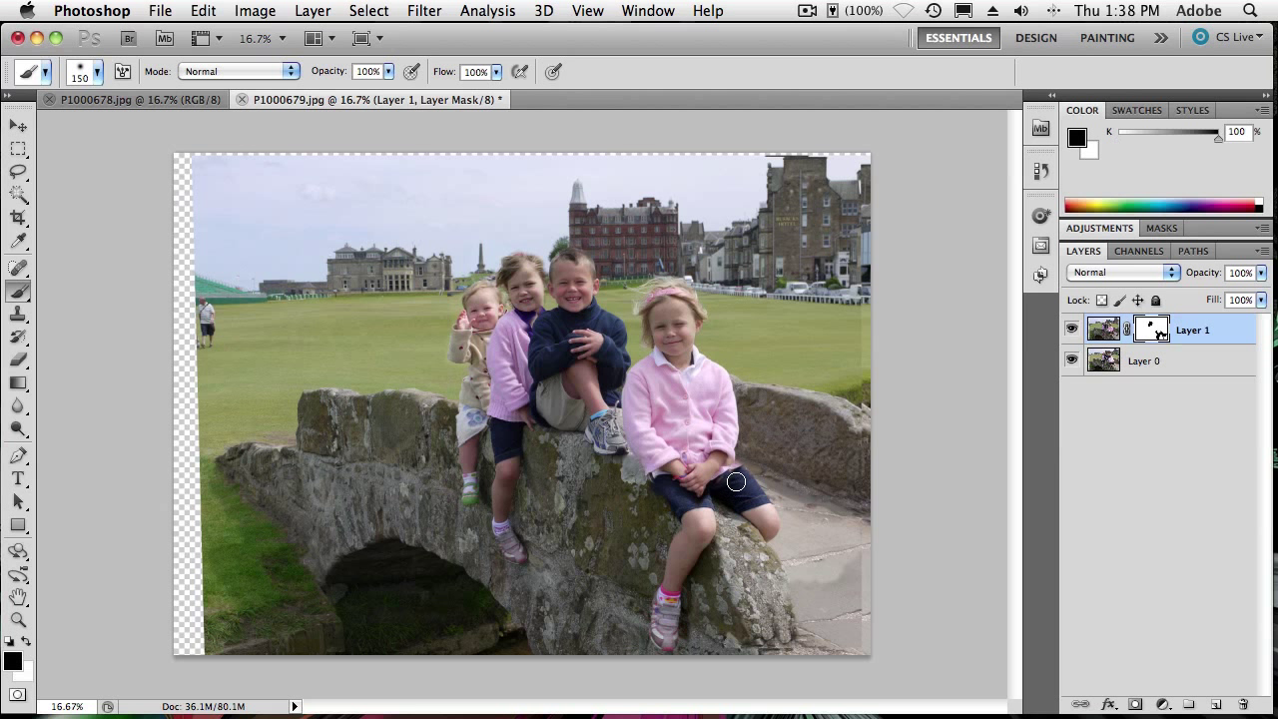
pyautogui.press('x')
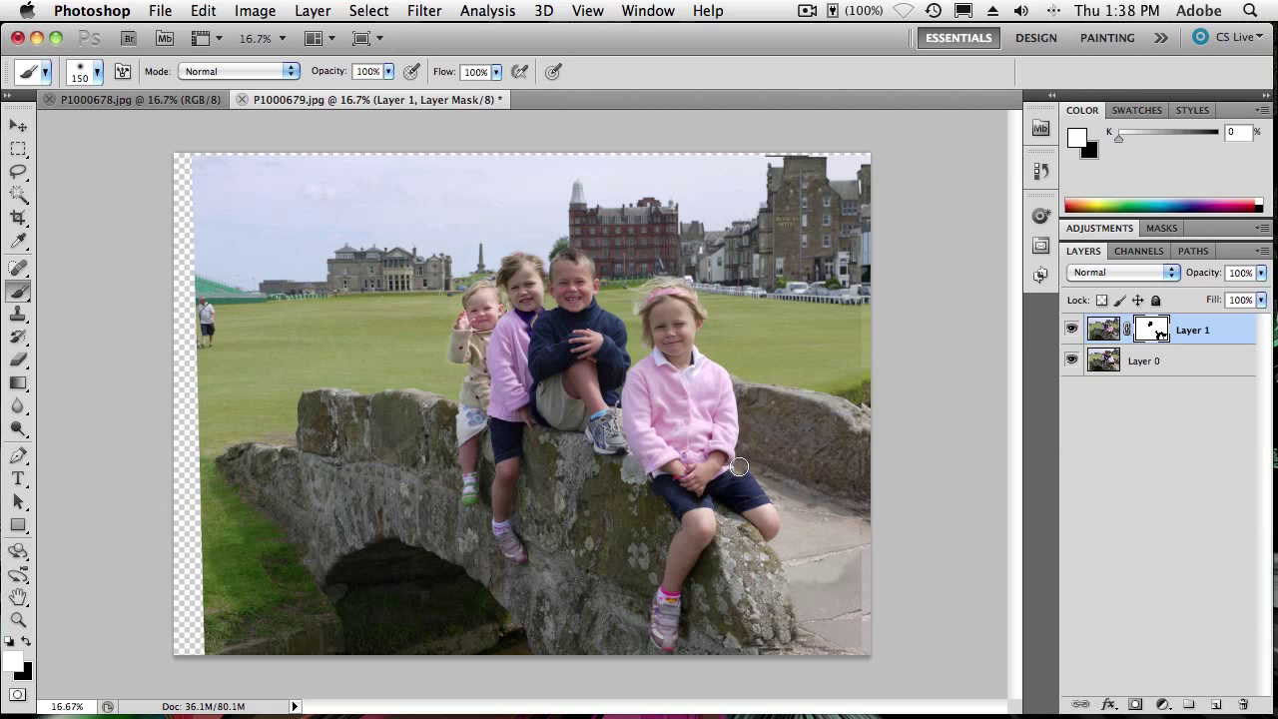
pyautogui.press('x')
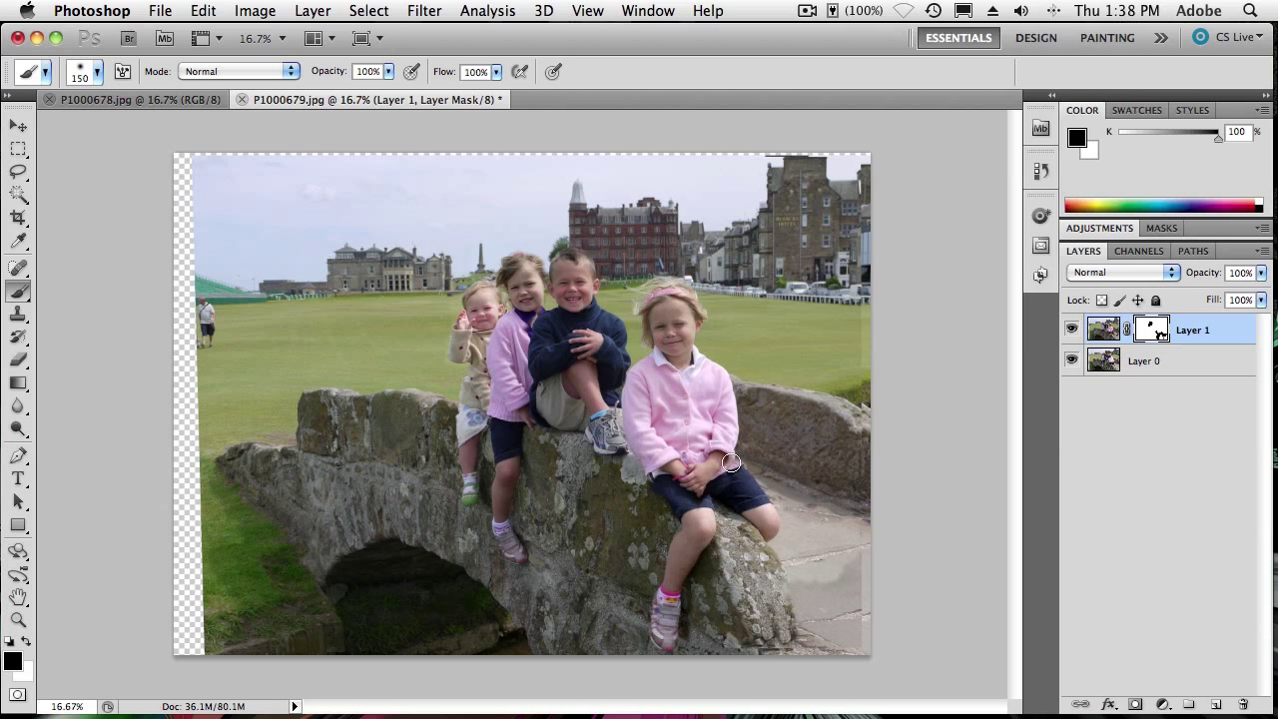
pyautogui.moveTo(732, 443)
pyautogui.mouseDown()
pyautogui.moveTo(726, 386)
pyautogui.moveTo(723, 430)
pyautogui.moveTo(686, 487)
pyautogui.moveTo(700, 491)
pyautogui.moveTo(686, 488)
pyautogui.moveTo(690, 468)
pyautogui.moveTo(663, 467)
pyautogui.moveTo(670, 450)
pyautogui.moveTo(643, 478)
pyautogui.moveTo(688, 460)
pyautogui.moveTo(687, 448)
pyautogui.moveTo(701, 454)
pyautogui.moveTo(640, 446)
pyautogui.moveTo(650, 439)
pyautogui.moveTo(631, 416)
pyautogui.moveTo(645, 434)
pyautogui.moveTo(622, 425)
pyautogui.moveTo(636, 419)
pyautogui.moveTo(649, 466)
pyautogui.moveTo(683, 481)
pyautogui.moveTo(660, 473)
pyautogui.moveTo(704, 479)
pyautogui.moveTo(732, 433)
pyautogui.moveTo(681, 457)
pyautogui.moveTo(687, 436)
pyautogui.moveTo(671, 469)
pyautogui.moveTo(689, 499)
pyautogui.moveTo(646, 481)
pyautogui.mouseUp()
pyautogui.press('x')
pyautogui.press('x')
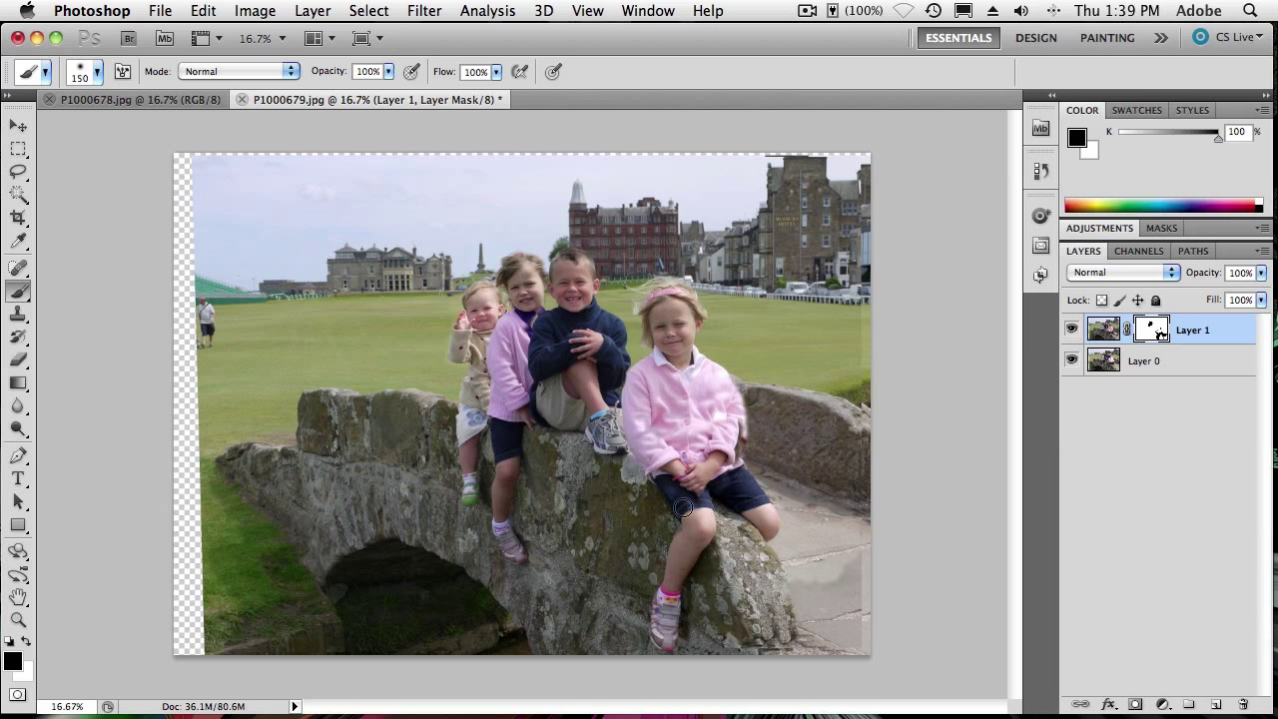
pyautogui.press('x')
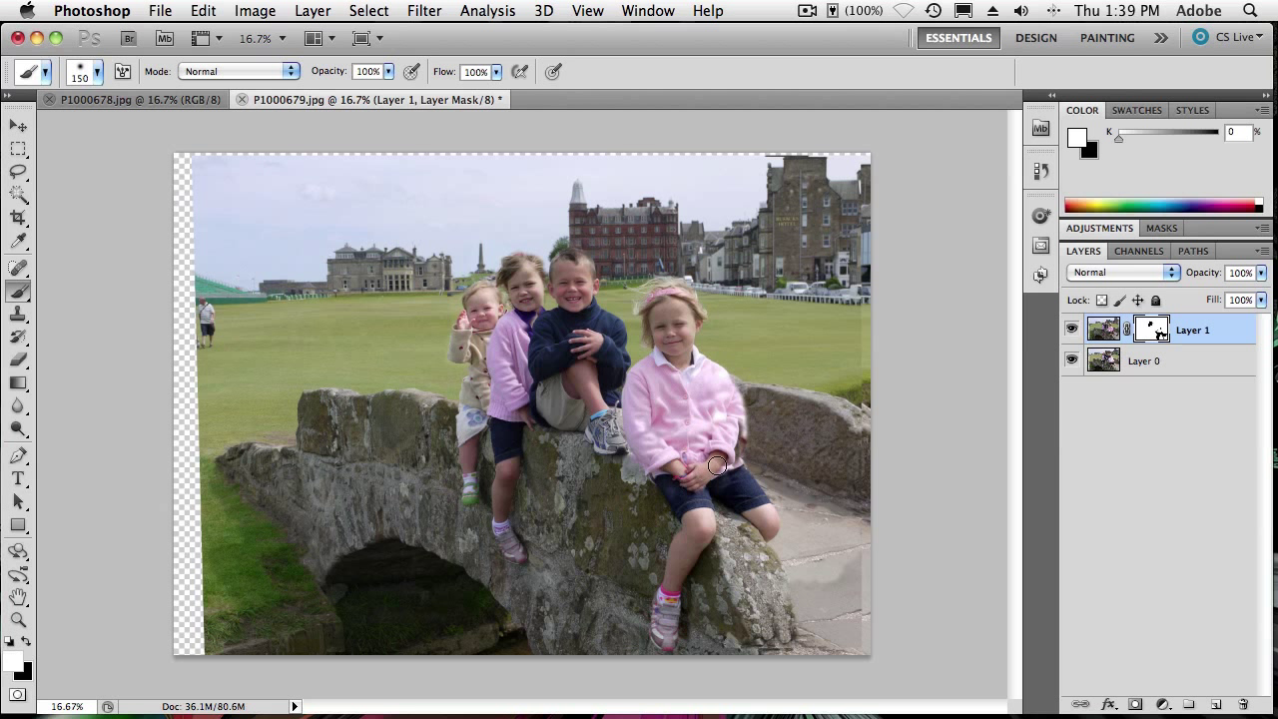
pyautogui.press('x')
pyautogui.press('x')
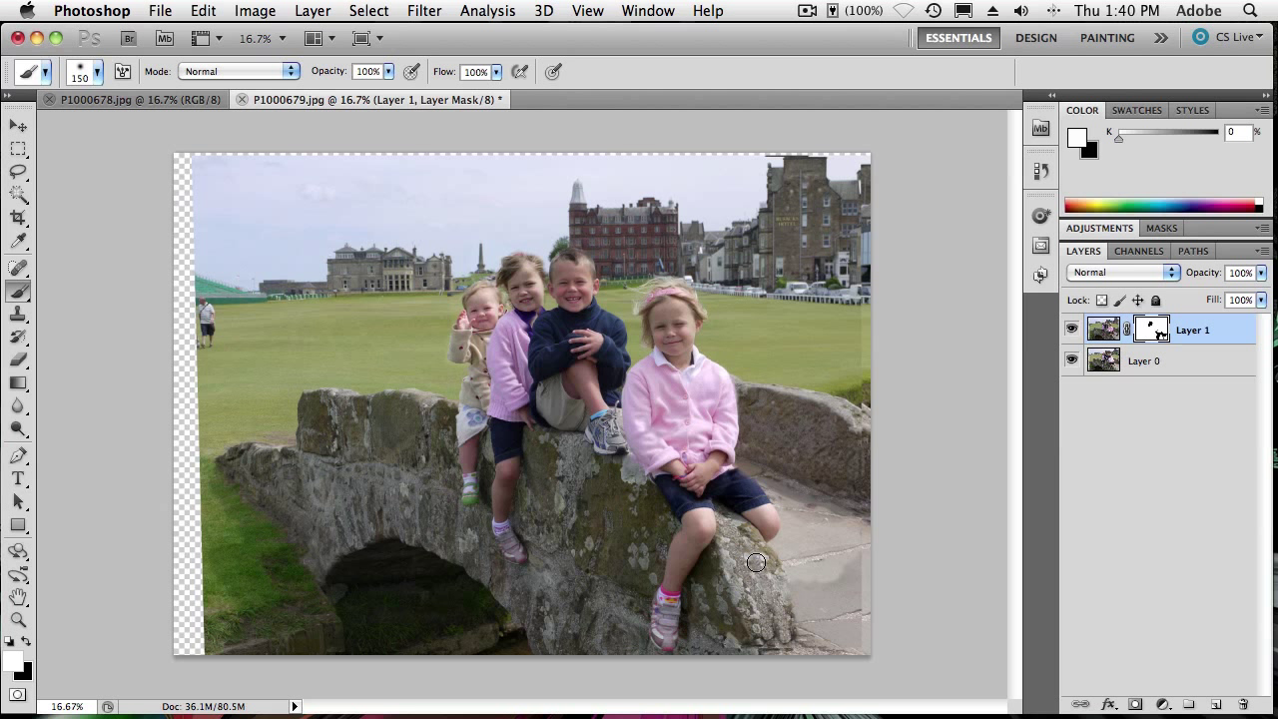
# Step: Crop the image just inside the photo's edges to remove the transparent strip and the misaligned borders
pyautogui.press('c')
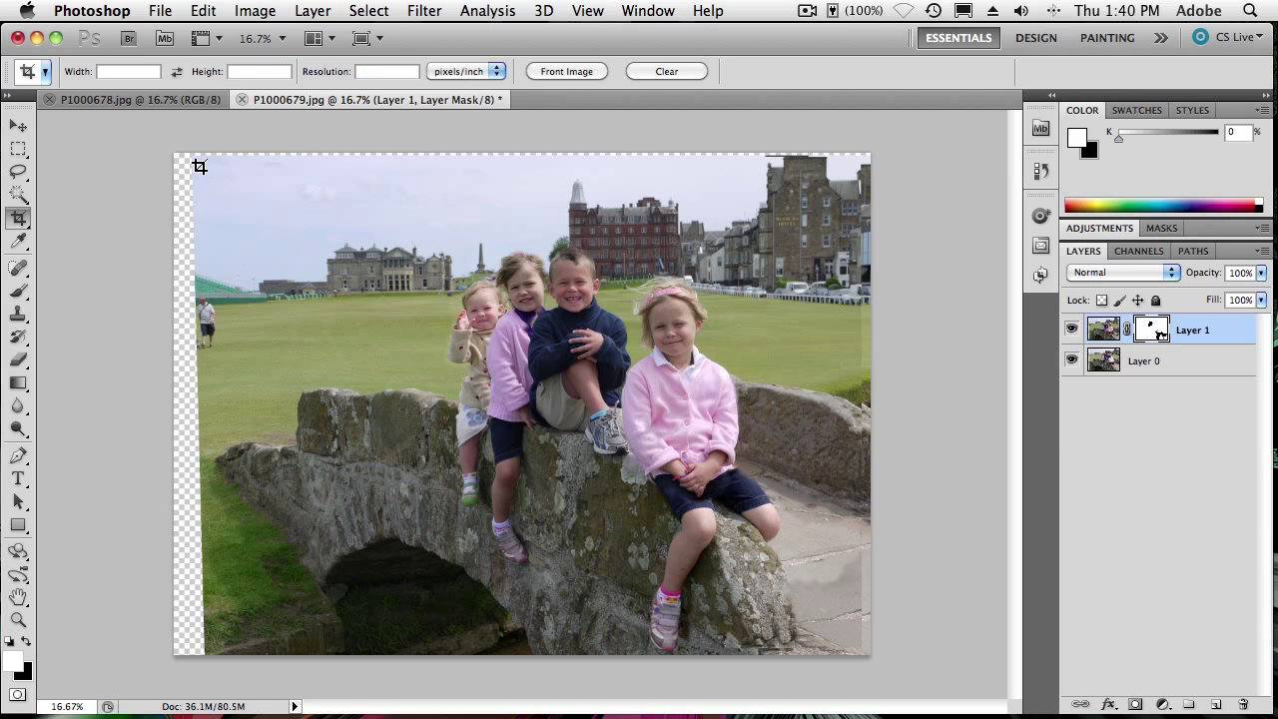
pyautogui.moveTo(204, 170); pyautogui.dragTo(849, 647)
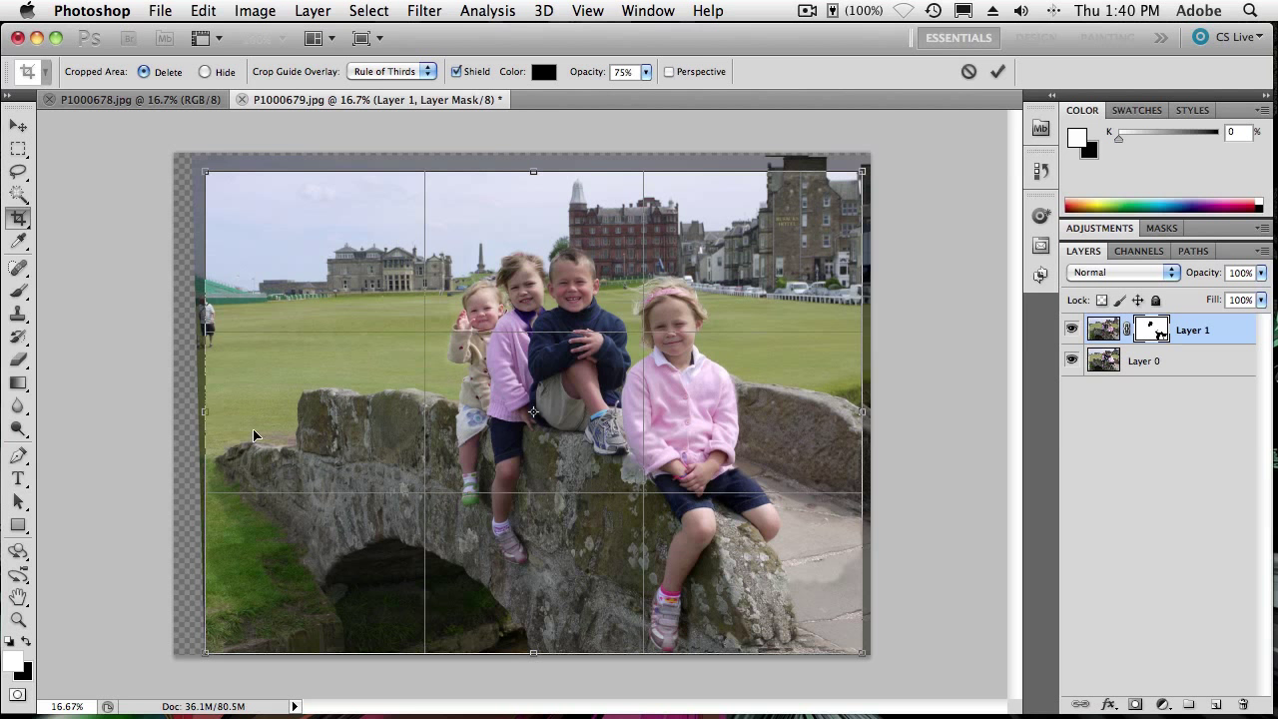
pyautogui.press('Return')
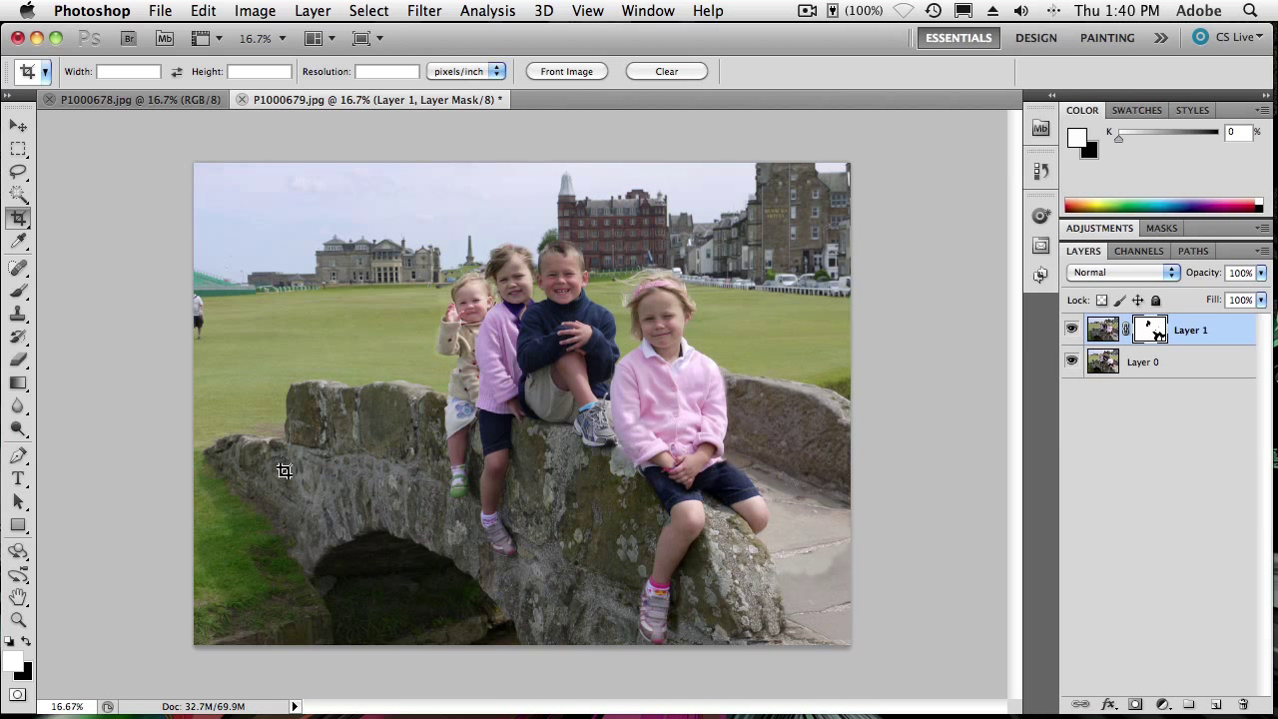
# Step: Lasso the person standing at the far edge of the grass on Layer 1's image and remove them with a Content-Aware fill
pyautogui.press('l')
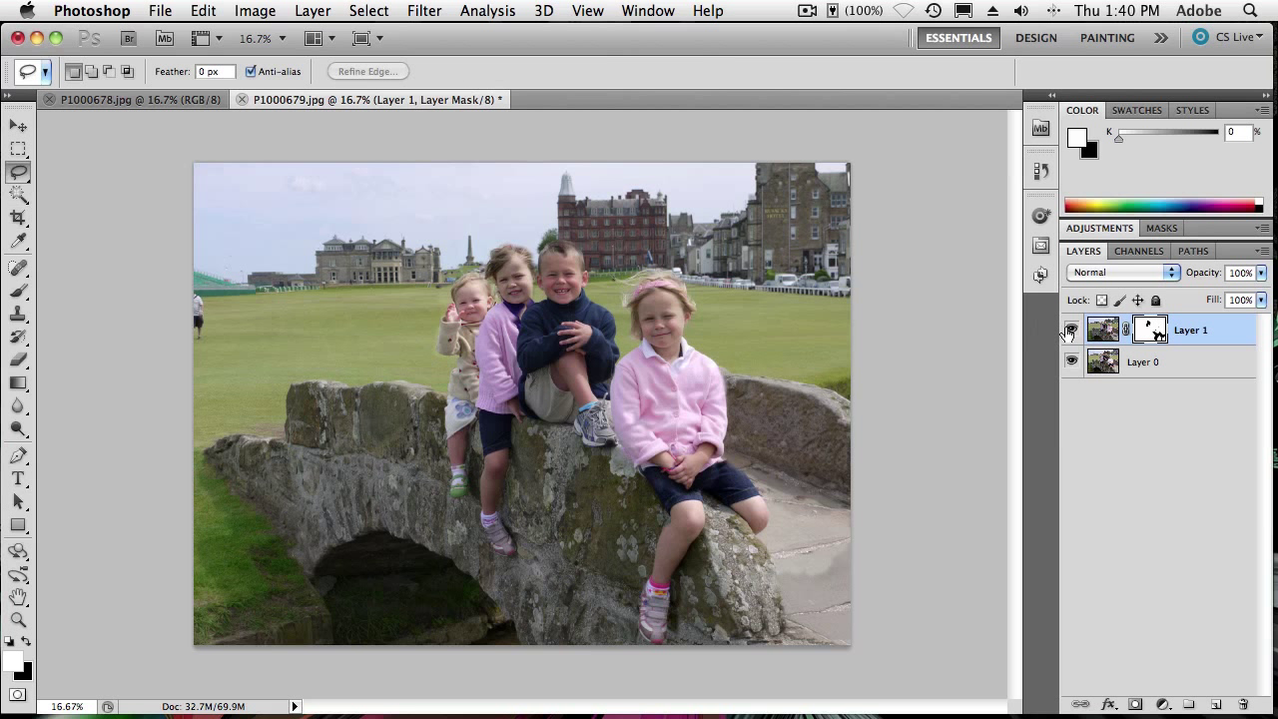
pyautogui.click(1099, 332)
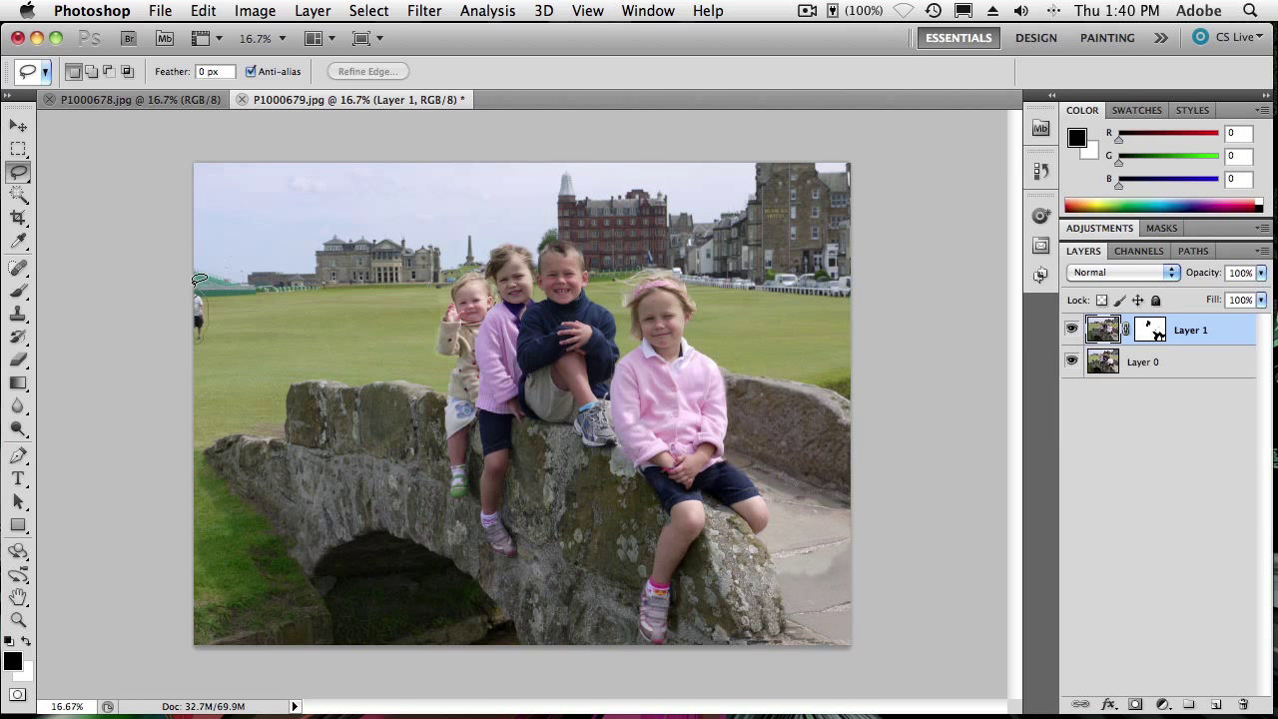
pyautogui.moveTo(198, 281); pyautogui.dragTo(193, 282)
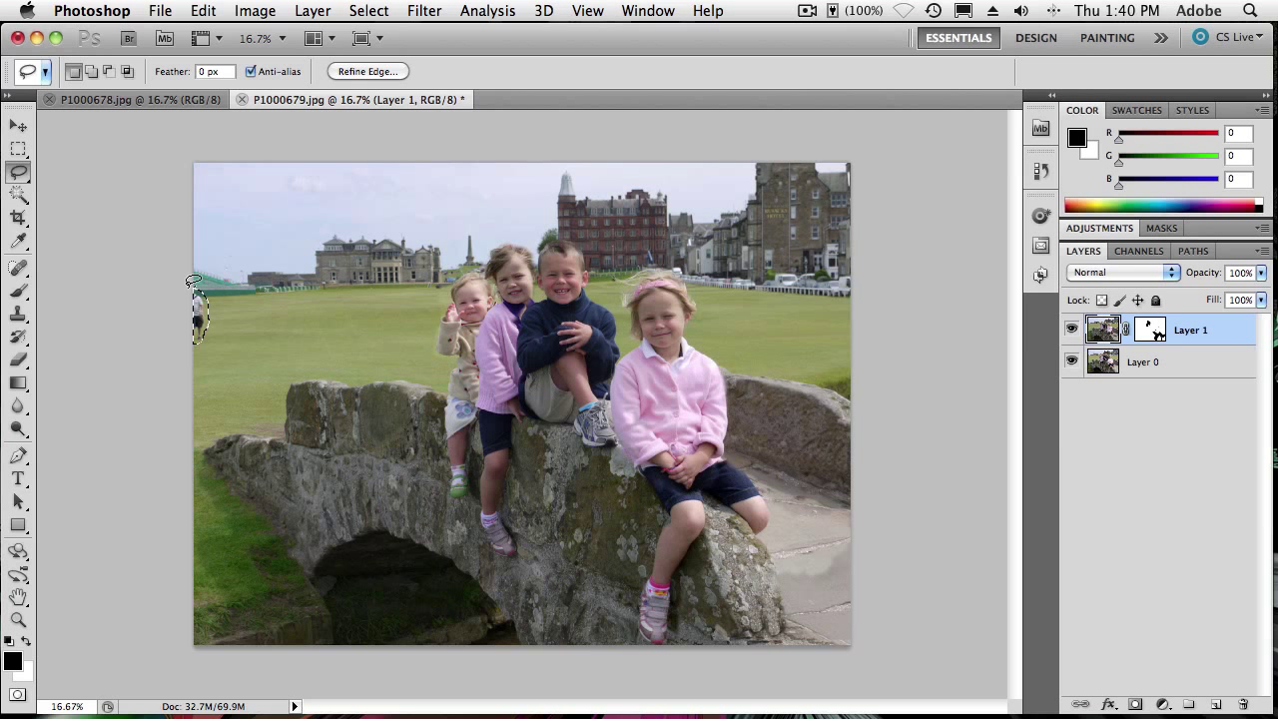
pyautogui.hotkey('shift', 'BackSpace')
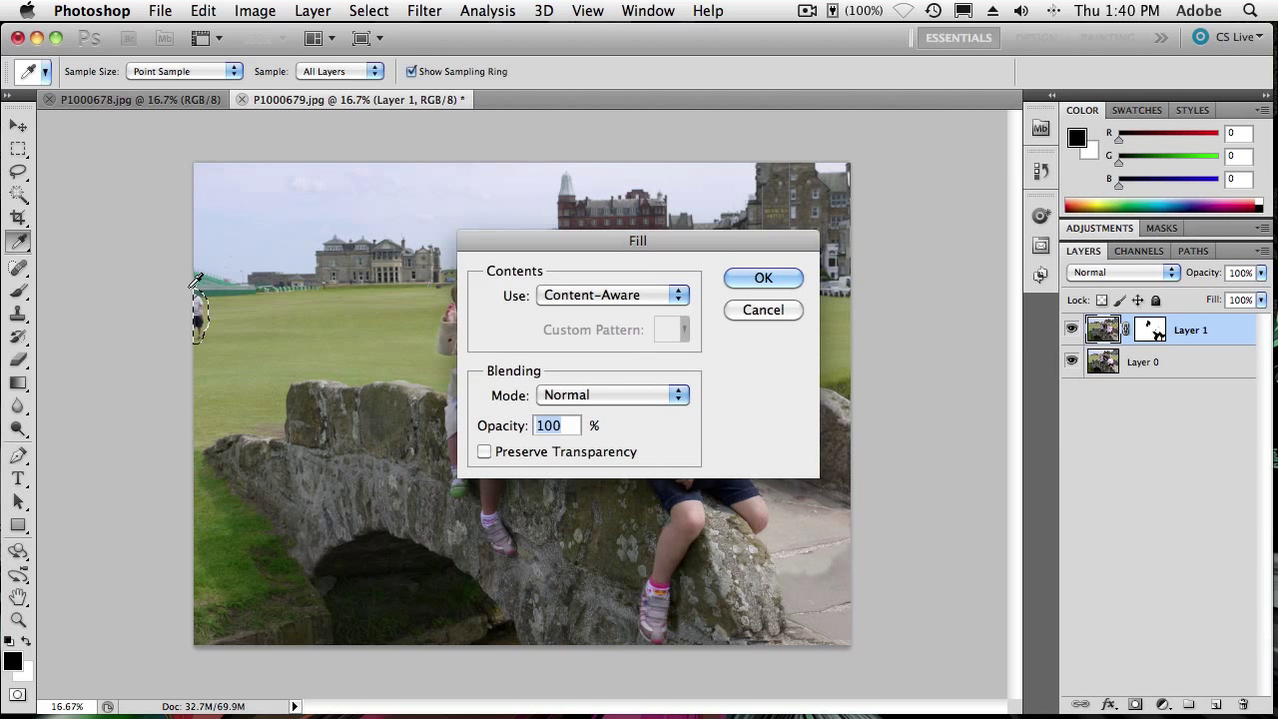
pyautogui.click(761, 278)
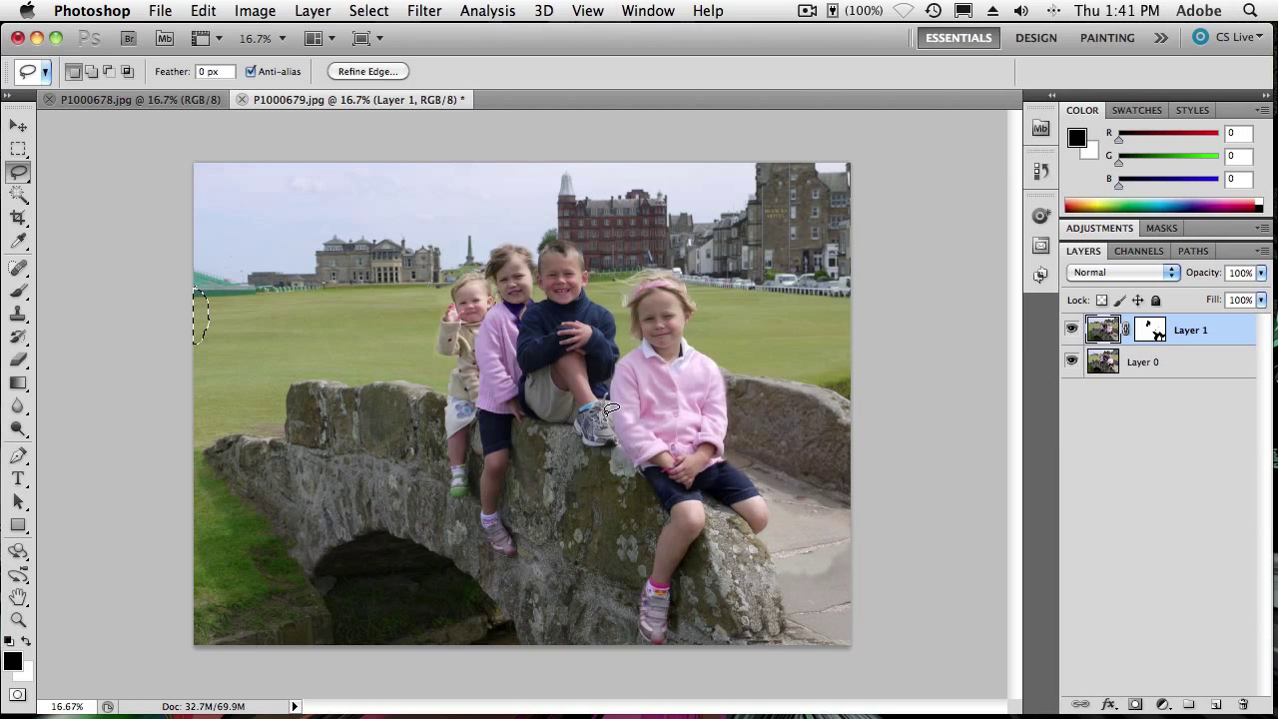
pyautogui.press('super+d')
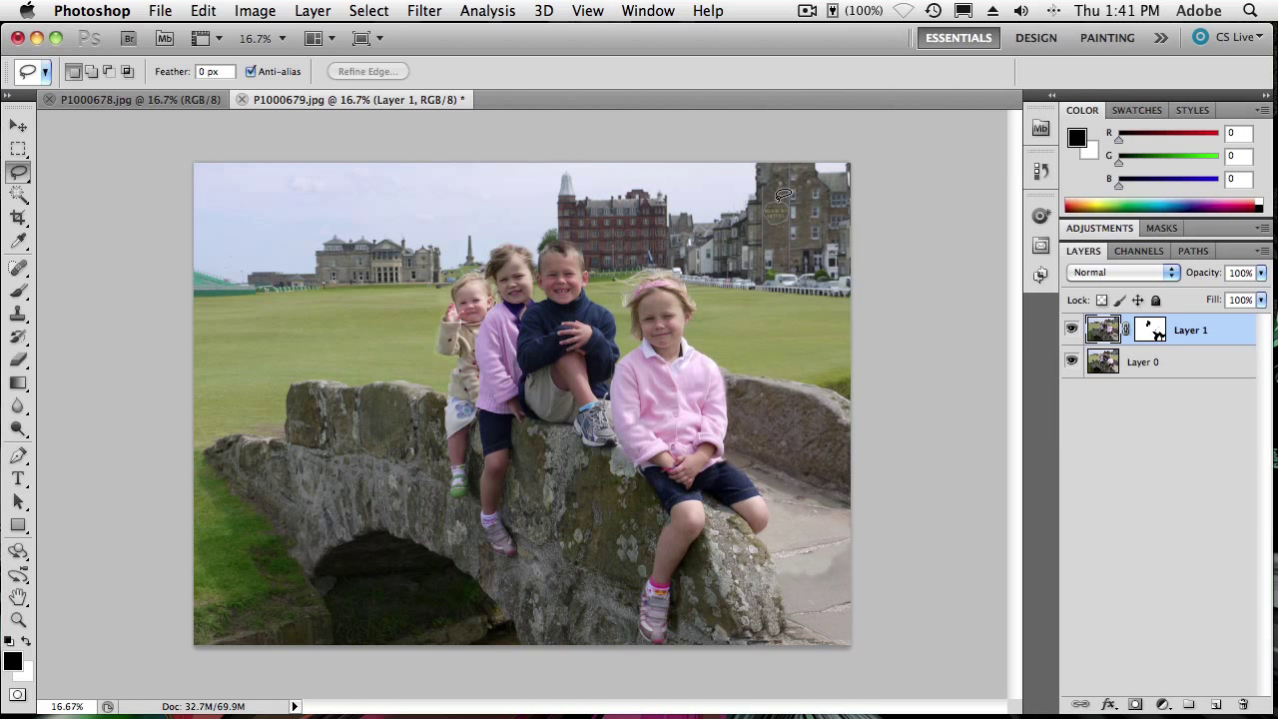
# Step: Lasso the sign lettering on the tall stone building and remove it with a Content-Aware fill
pyautogui.moveTo(779, 200); pyautogui.dragTo(774, 203)
pyautogui.hotkey('shift', 'BackSpace')
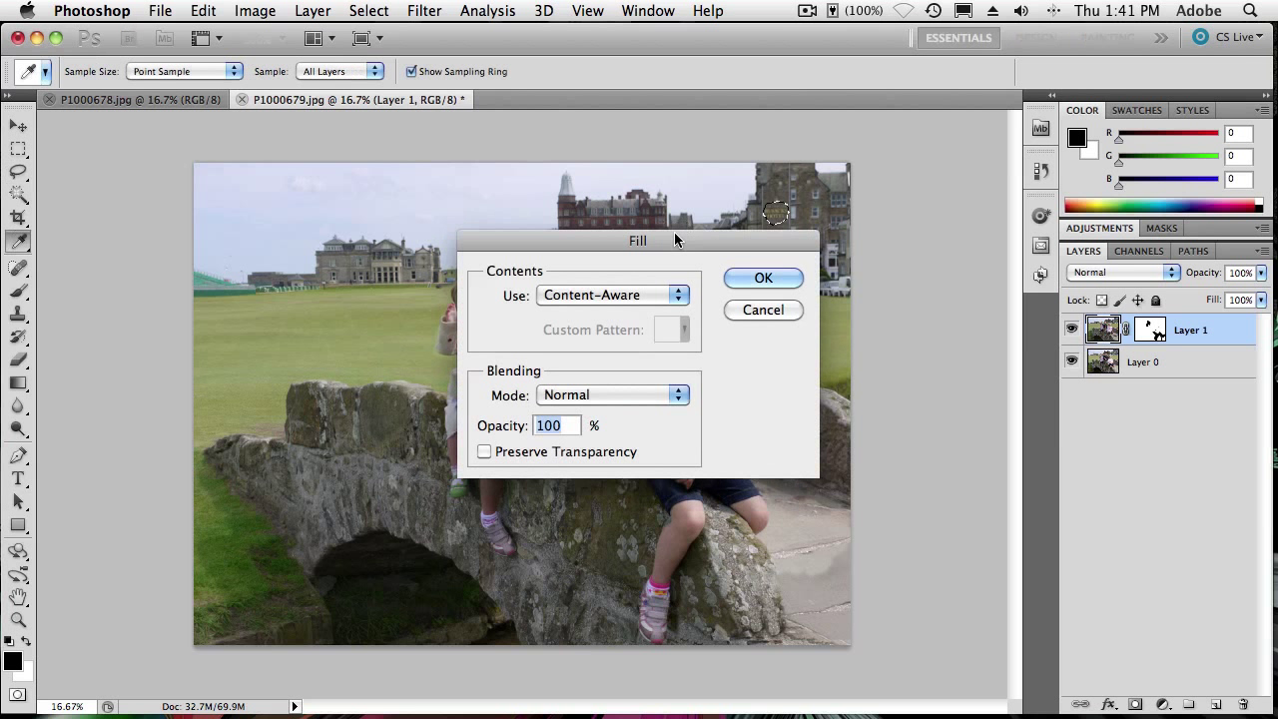
pyautogui.press('Return')
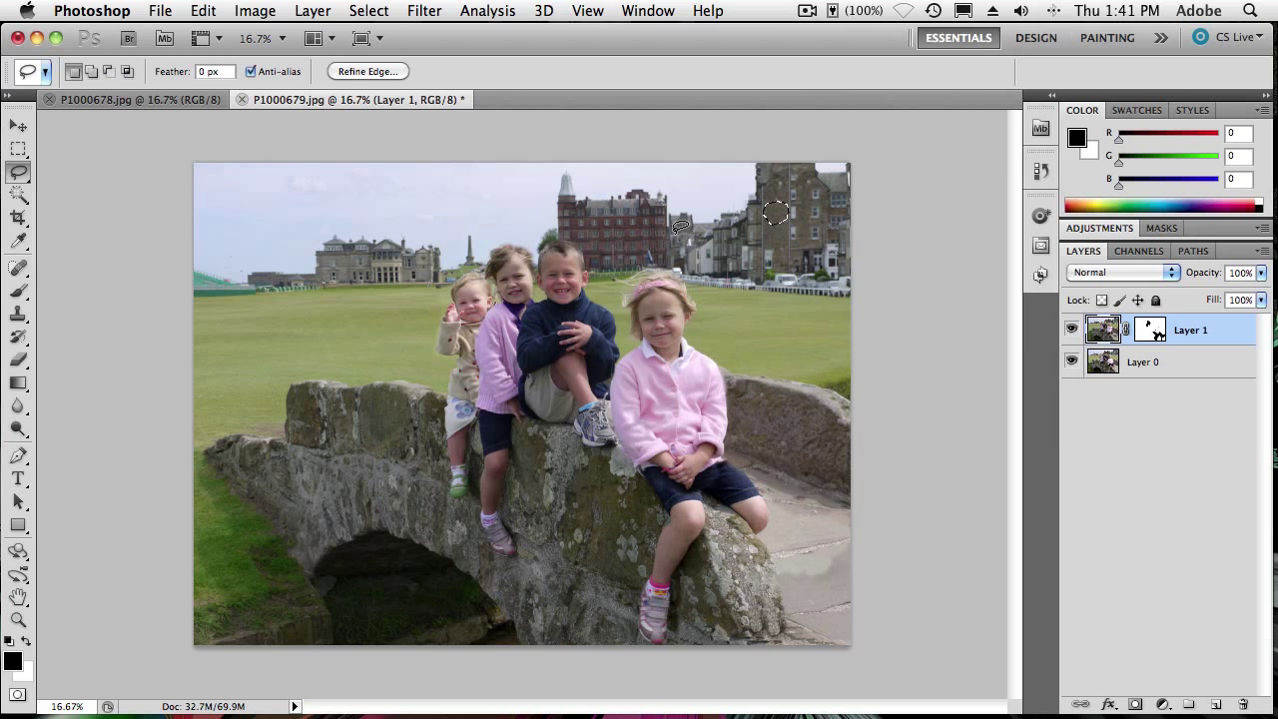
pyautogui.press('super+d')
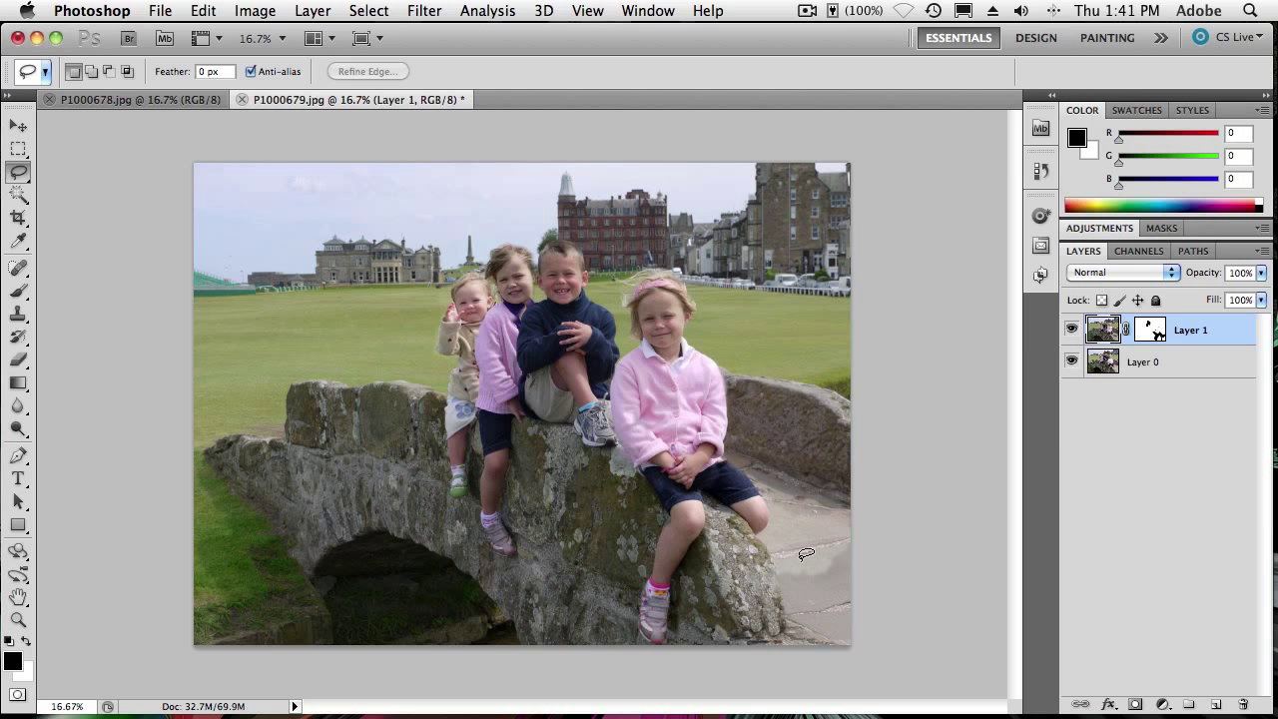
# Step: Lasso the discoloured patch on the pavement beside the bridge and replace it with a Content-Aware fill
pyautogui.moveTo(805, 558)
pyautogui.mouseDown()
pyautogui.moveTo(786, 557)
pyautogui.moveTo(795, 581)
pyautogui.moveTo(828, 585)
pyautogui.moveTo(857, 535)
pyautogui.moveTo(799, 552)
pyautogui.mouseUp()
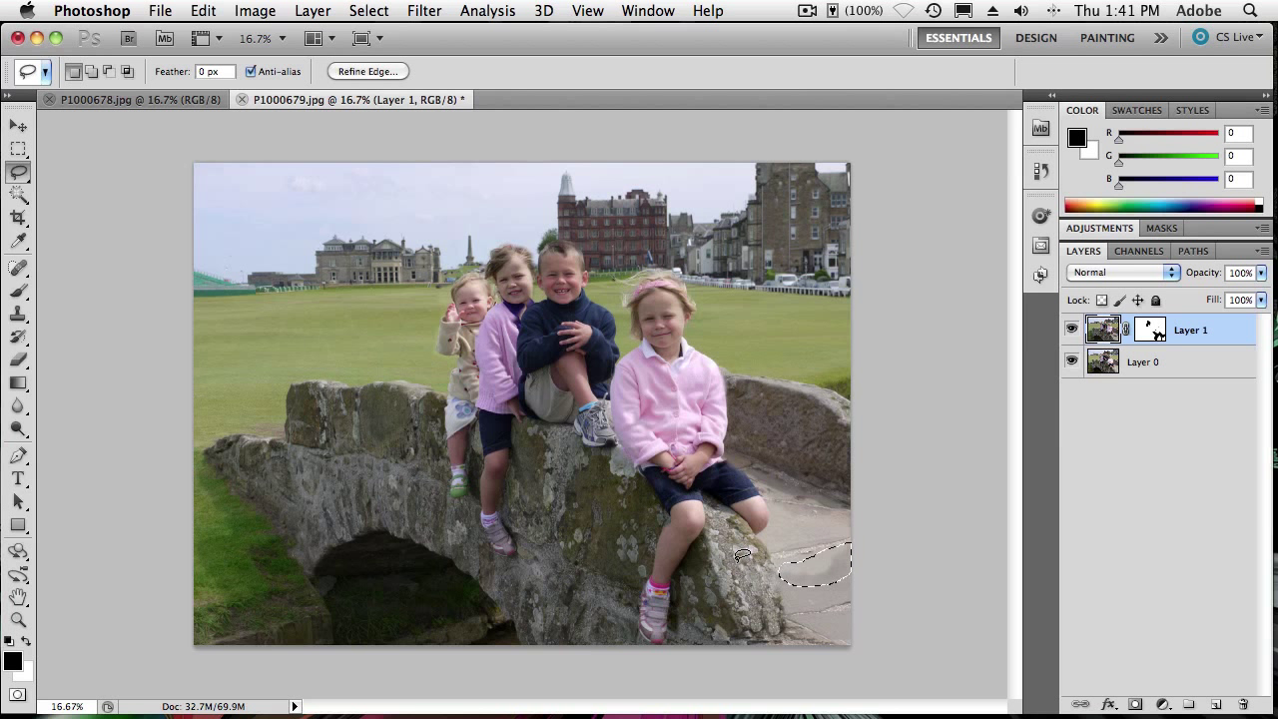
pyautogui.hotkey('shift', 'BackSpace')
pyautogui.press('Return')
pyautogui.press('super+d')
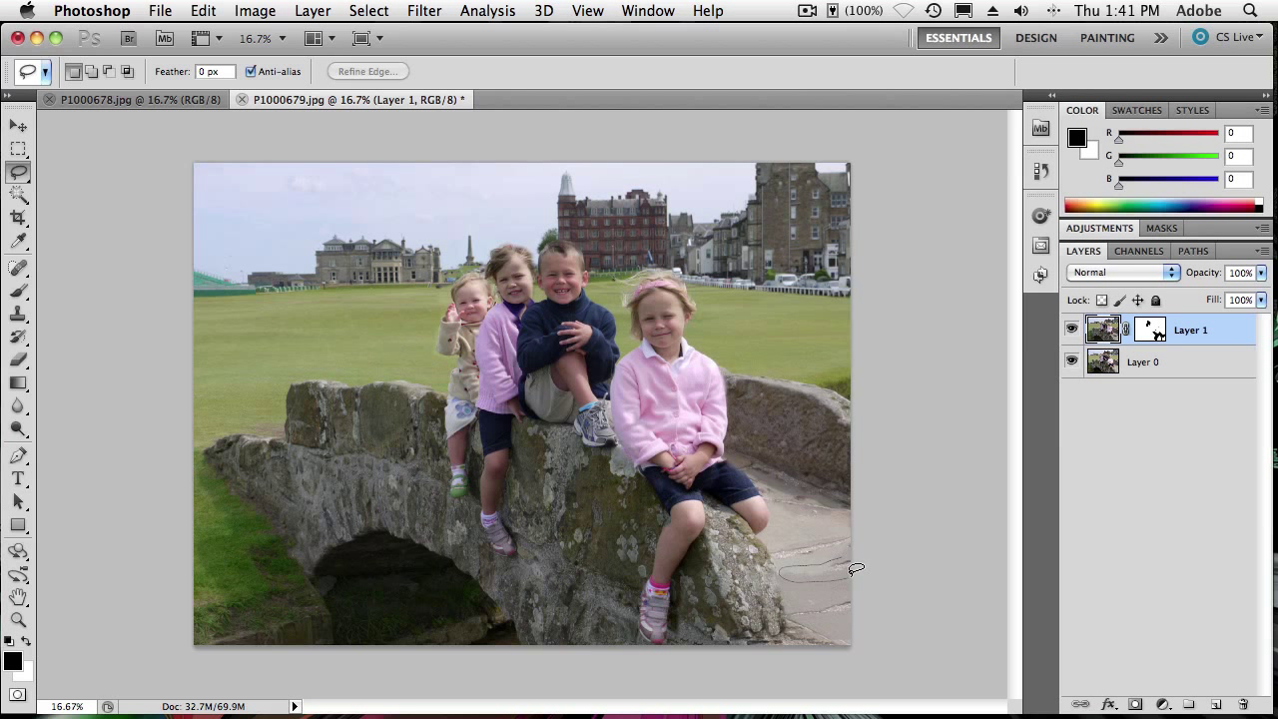
# Step: Reselect the flawed pavement patch out to the photo's edge, run another Content-Aware fill, and deselect
pyautogui.moveTo(851, 547); pyautogui.dragTo(851, 550)
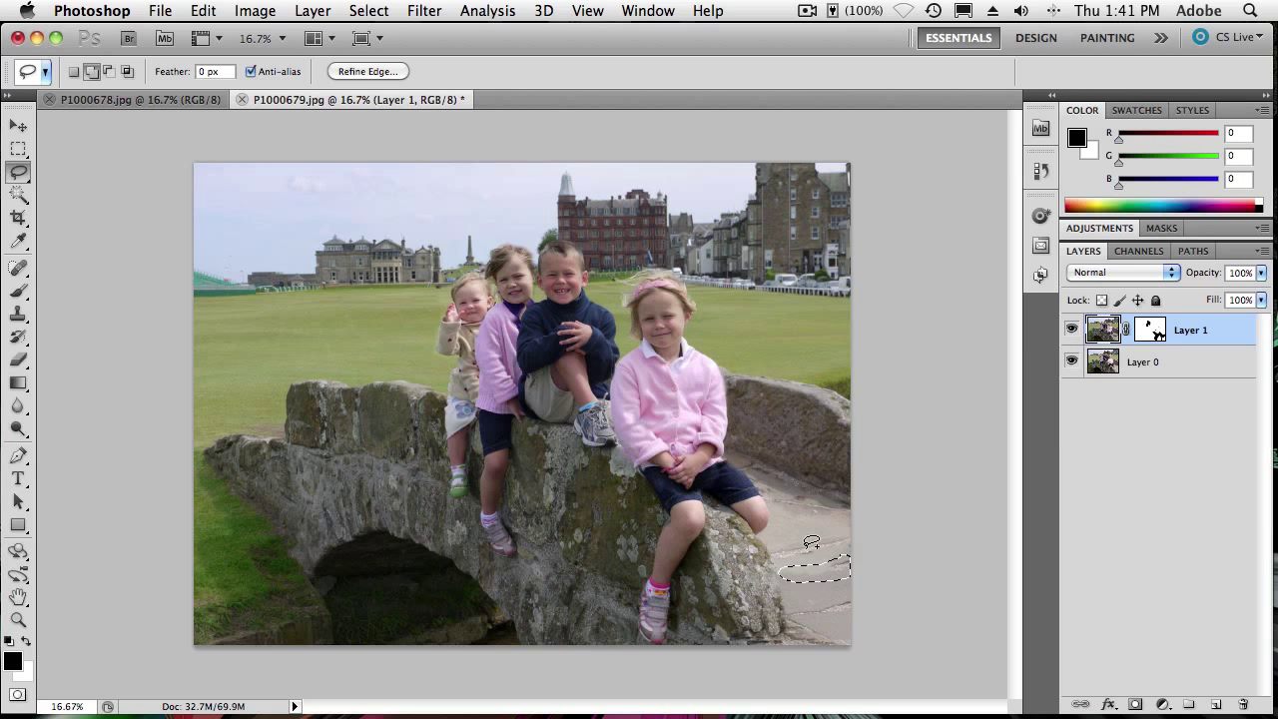
pyautogui.hotkey('shift', 'BackSpace')
pyautogui.press('Return')
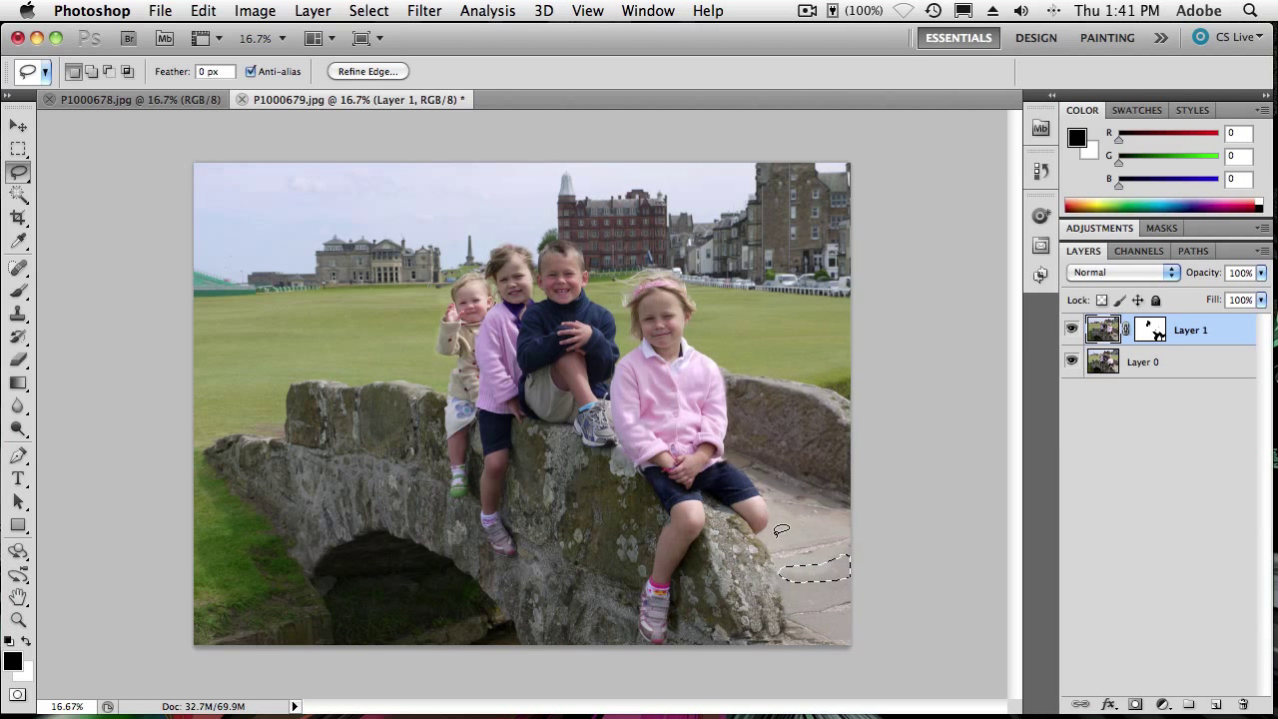
pyautogui.hotkey('ctrl', 'd')
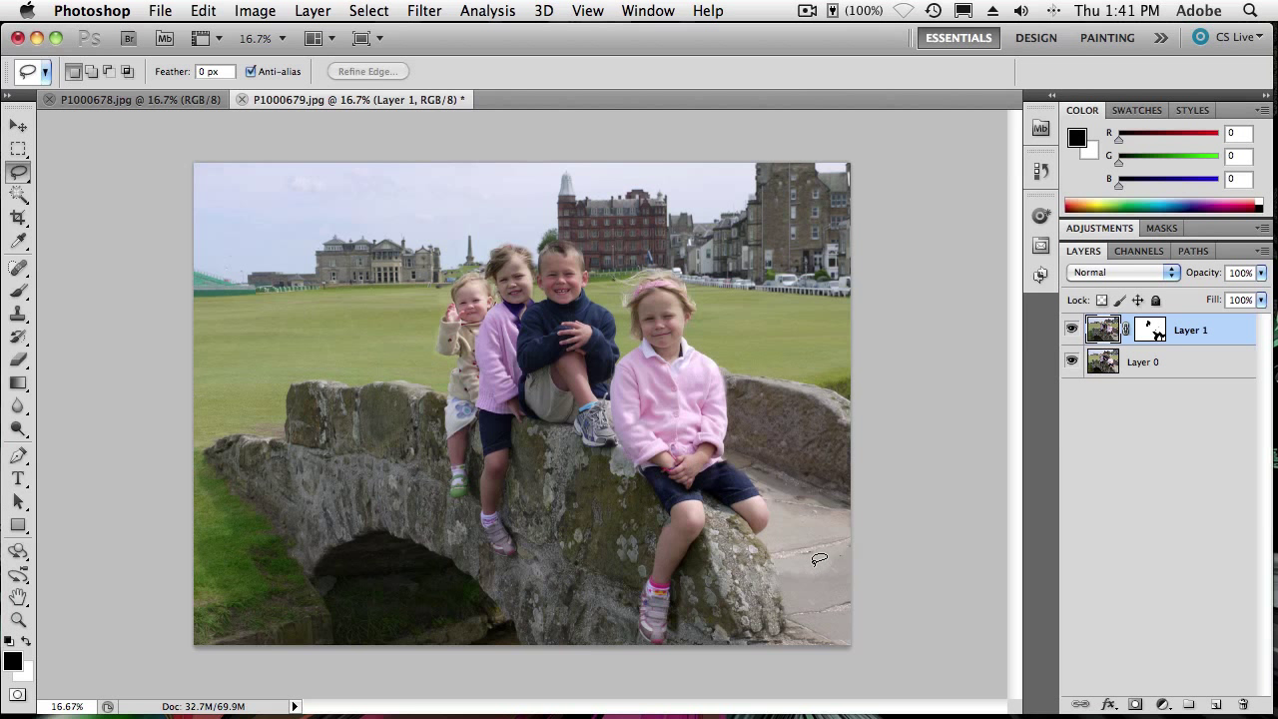
# Step: Lasso a narrower curved area along the pavement seam and apply a Content-Aware fill to it
pyautogui.moveTo(785, 565)
pyautogui.mouseDown()
pyautogui.moveTo(794, 581)
pyautogui.moveTo(823, 575)
pyautogui.moveTo(844, 550)
pyautogui.mouseUp()
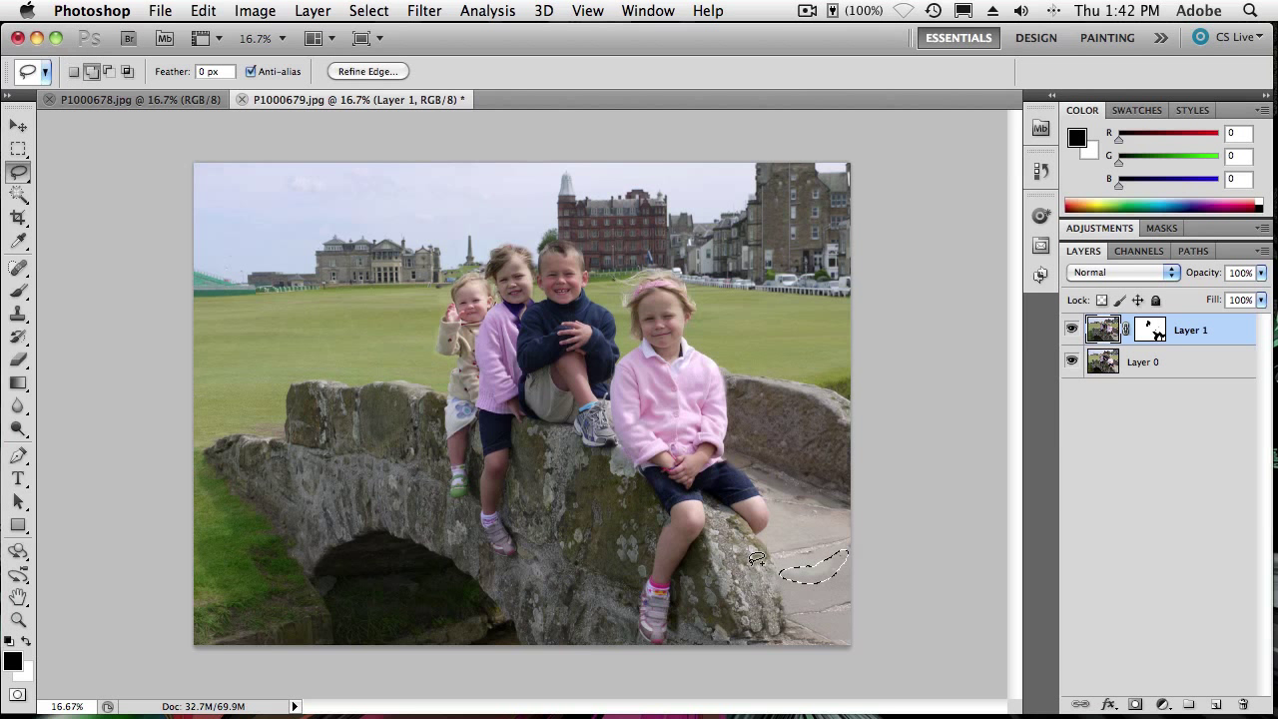
pyautogui.hotkey('shift', 'BackSpace')
pyautogui.press('Return')
# Step: Use the Patch tool in Source mode to repair the selected pavement area with the clean stone just below it
pyautogui.click(15, 270)
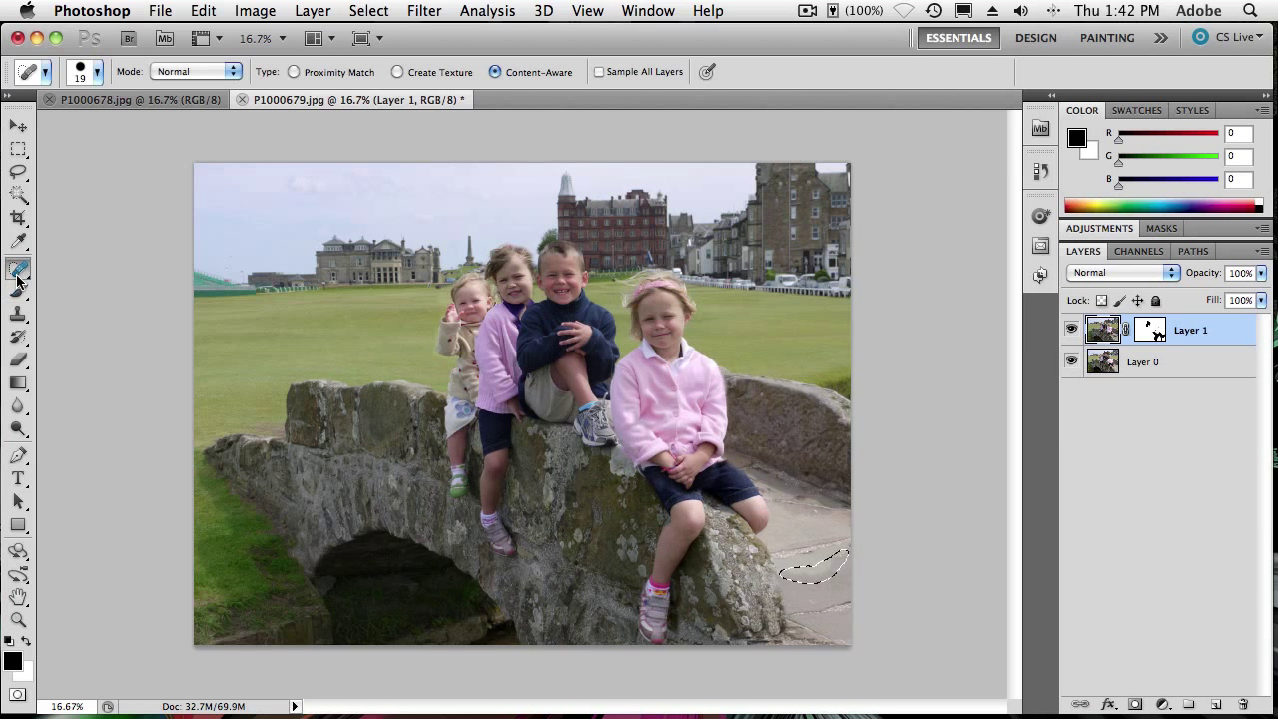
pyautogui.moveTo(18, 280)
pyautogui.mouseDown()
pyautogui.moveTo(40, 267)
pyautogui.moveTo(70, 305)
pyautogui.mouseUp()
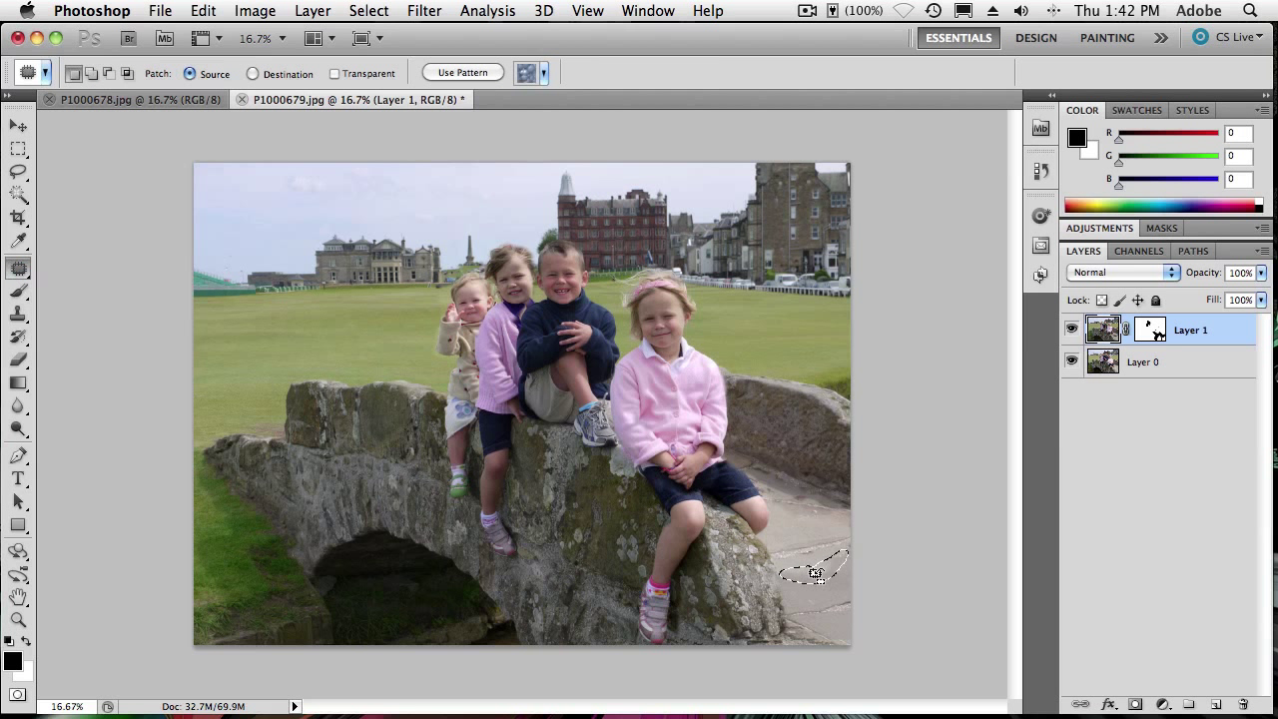
pyautogui.moveTo(816, 574); pyautogui.dragTo(820, 604)
pyautogui.press('super+d')
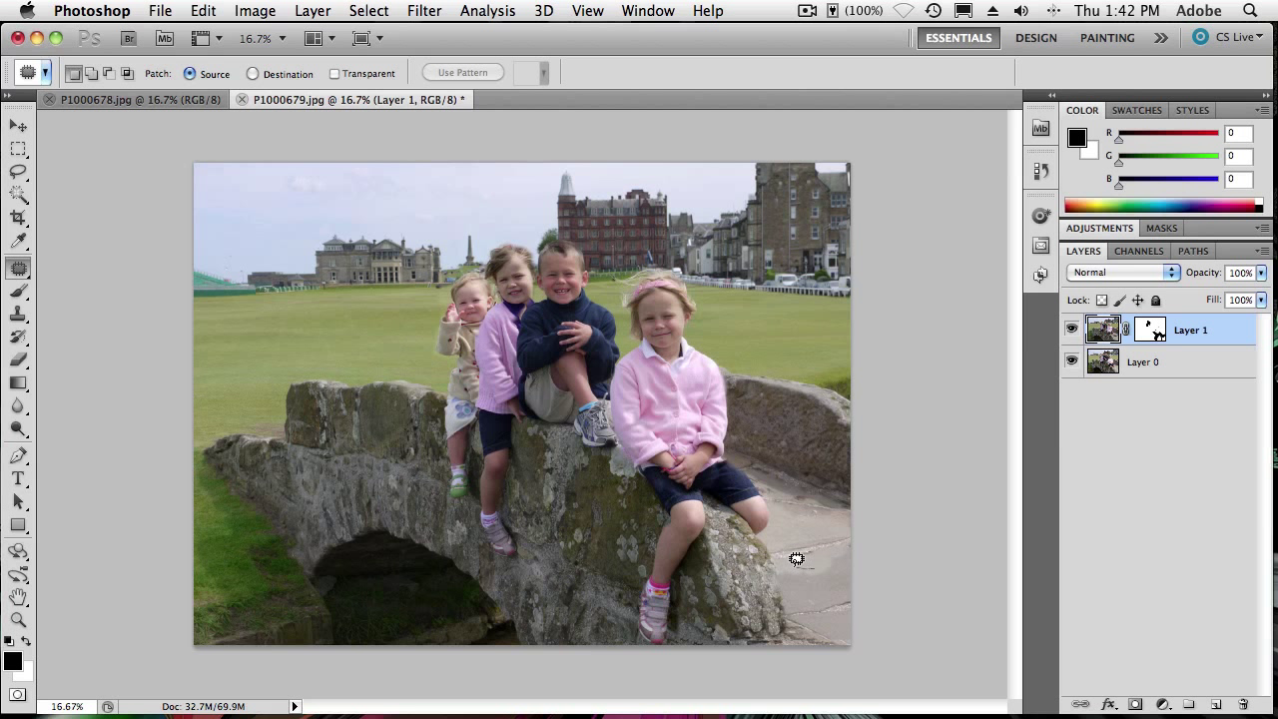
pyautogui.moveTo(796, 558)
pyautogui.mouseDown()
pyautogui.moveTo(846, 563)
pyautogui.moveTo(835, 550)
pyautogui.moveTo(817, 570)
pyautogui.moveTo(834, 541)
pyautogui.mouseUp()
# Step: Merge a copy of Layer 1 and Layer 0 into a new layer above them, and hide the two originals
pyautogui.keyDown('shift'); pyautogui.click(1101, 369); pyautogui.keyUp('shift')
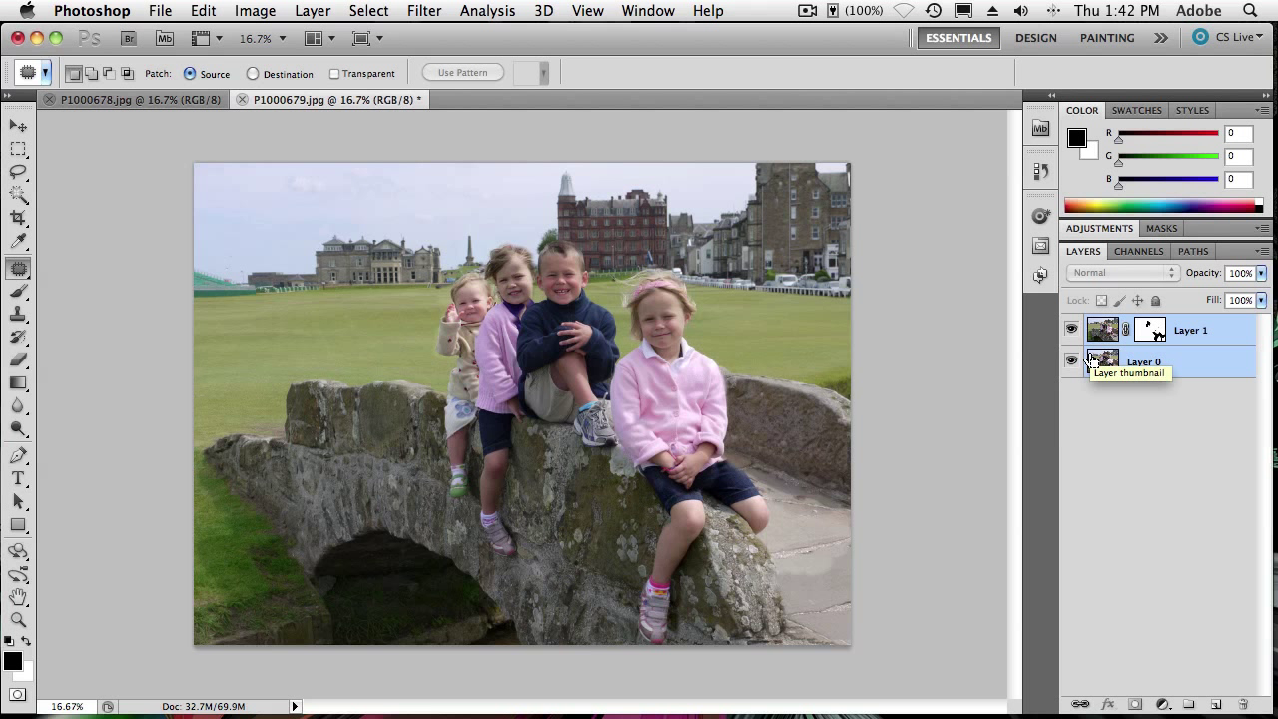
pyautogui.press('super+alt+e')
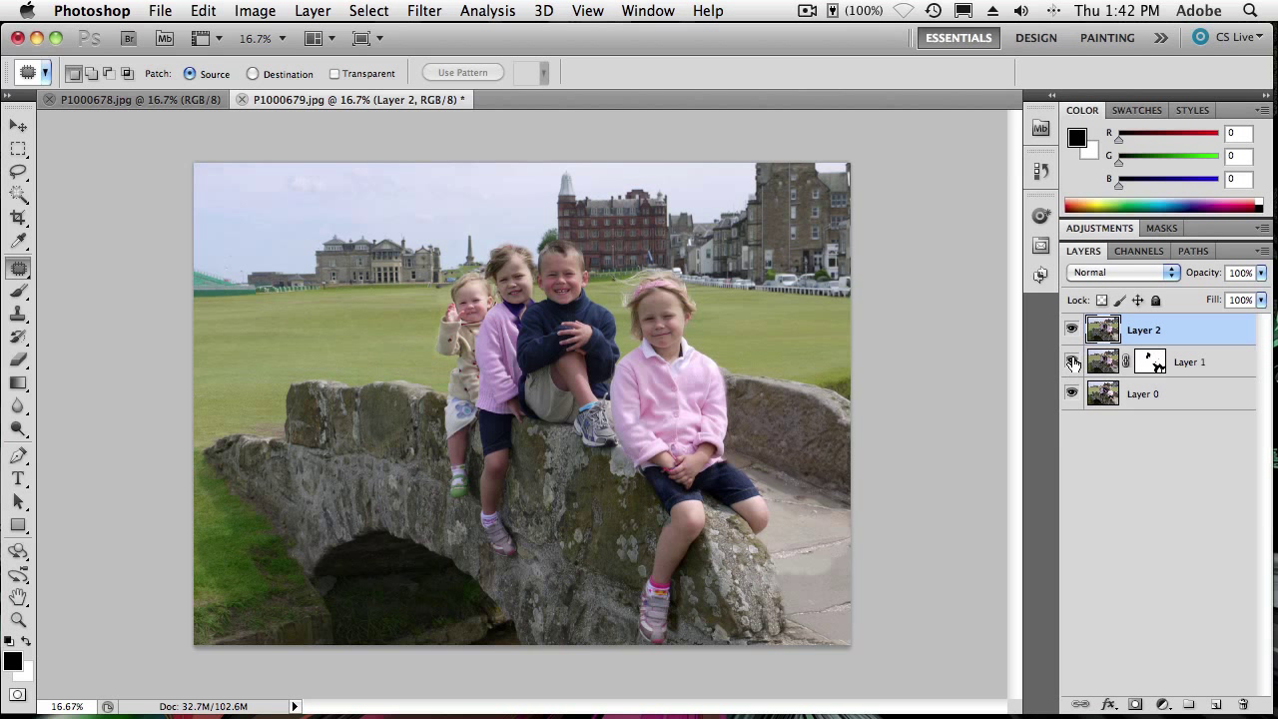
pyautogui.moveTo(1072, 361); pyautogui.dragTo(1072, 399)
# Step: Select the pavement seam area beside the bridge, try to repair it with the Patch tool, and undo the patch attempts
pyautogui.moveTo(782, 569)
pyautogui.mouseDown()
pyautogui.moveTo(822, 572)
pyautogui.moveTo(849, 539)
pyautogui.moveTo(807, 553)
pyautogui.moveTo(793, 584)
pyautogui.moveTo(799, 599)
pyautogui.moveTo(817, 595)
pyautogui.mouseUp()
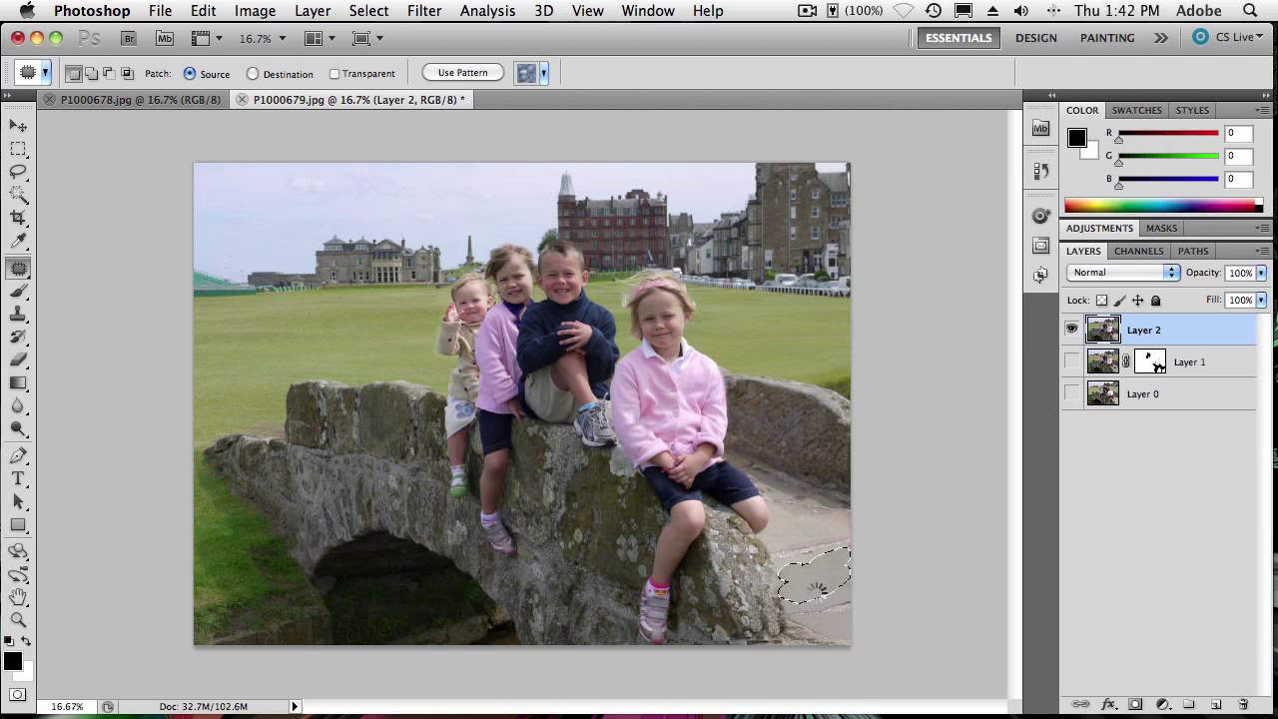
pyautogui.click(816, 583)
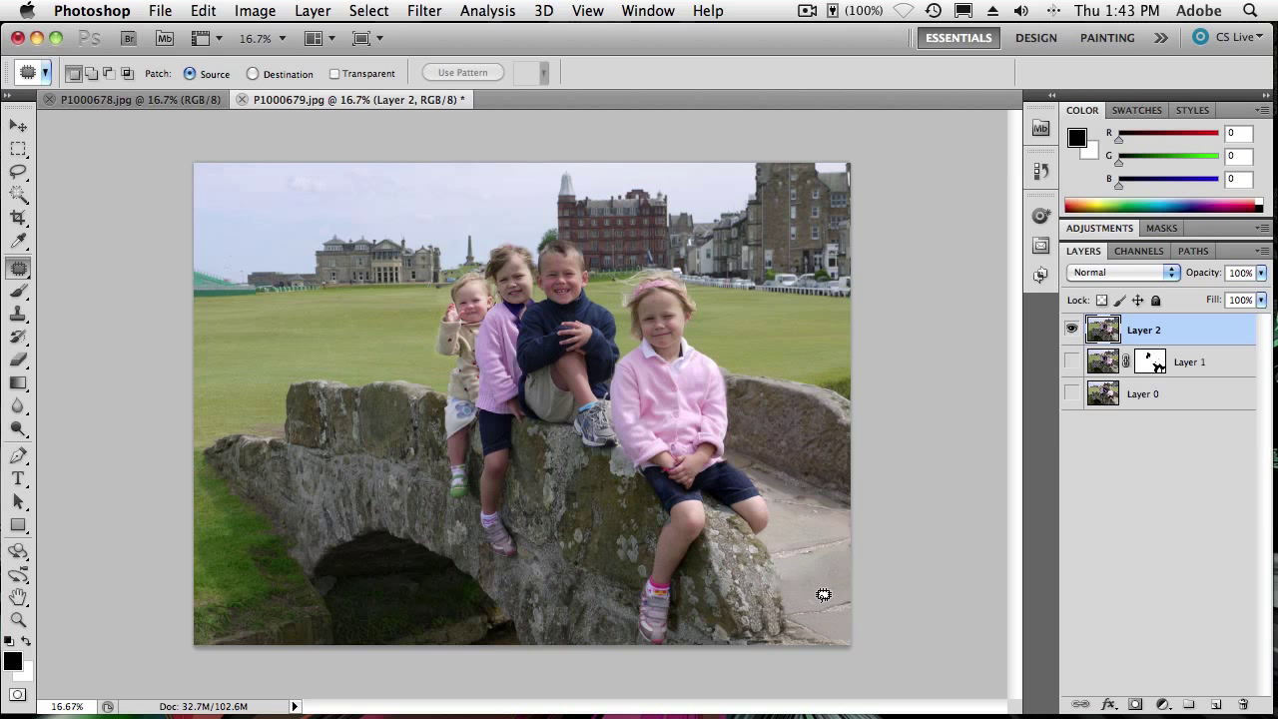
pyautogui.press('super+z')
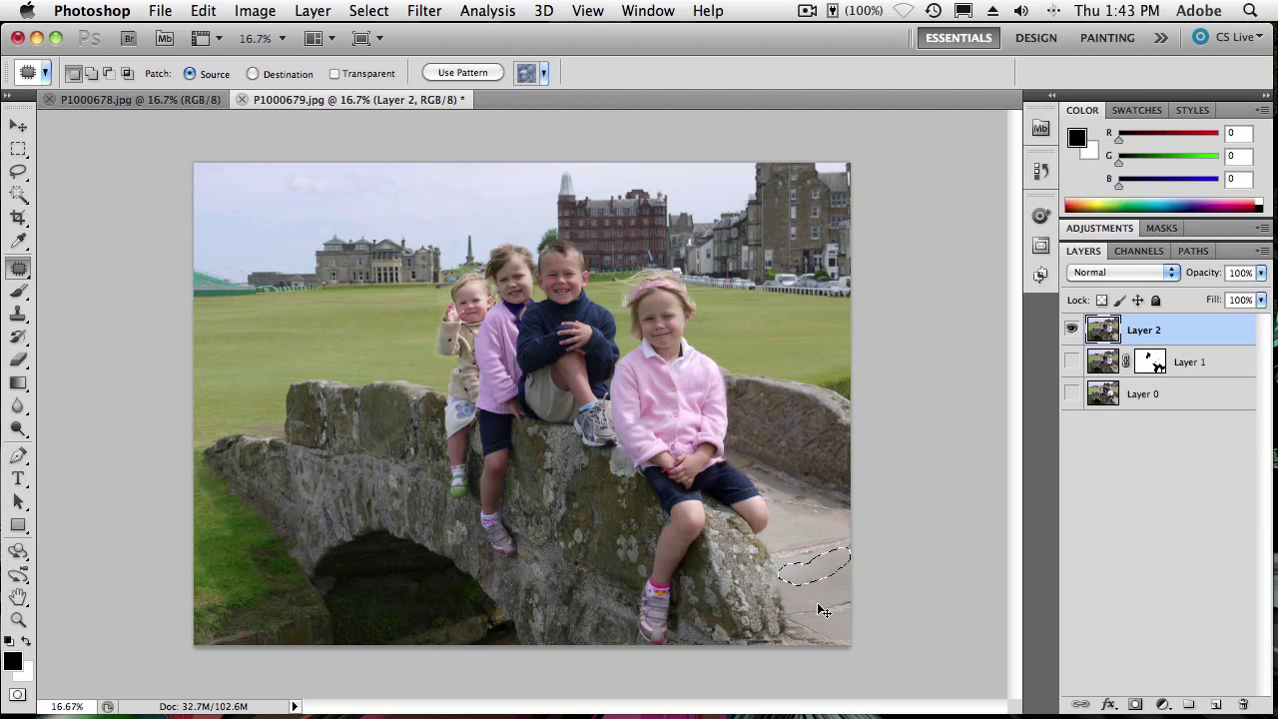
pyautogui.click(818, 596)
pyautogui.press('super+z')
# Step: Apply a Content-Aware fill to the selected pavement area, touch it up with the Patch tool, and deselect
pyautogui.hotkey('shift', 'BackSpace')
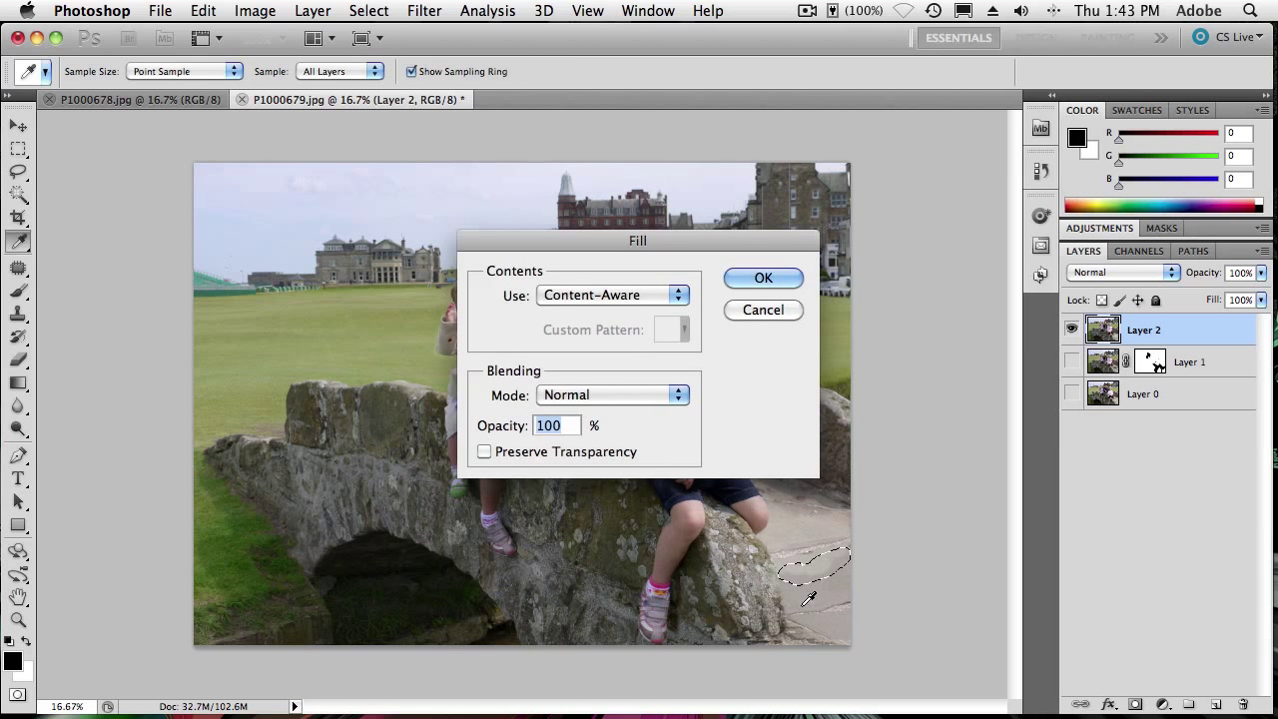
pyautogui.press('Return')
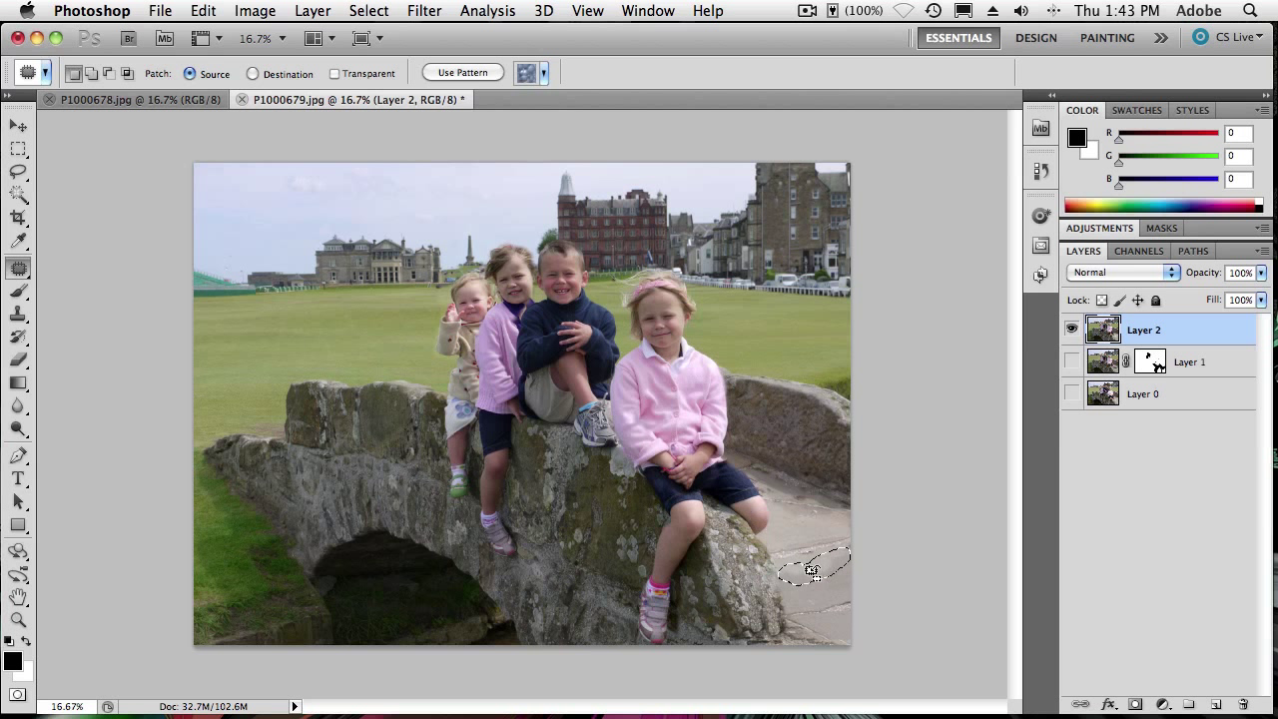
pyautogui.moveTo(815, 595); pyautogui.dragTo(819, 521)
pyautogui.press('super+d')
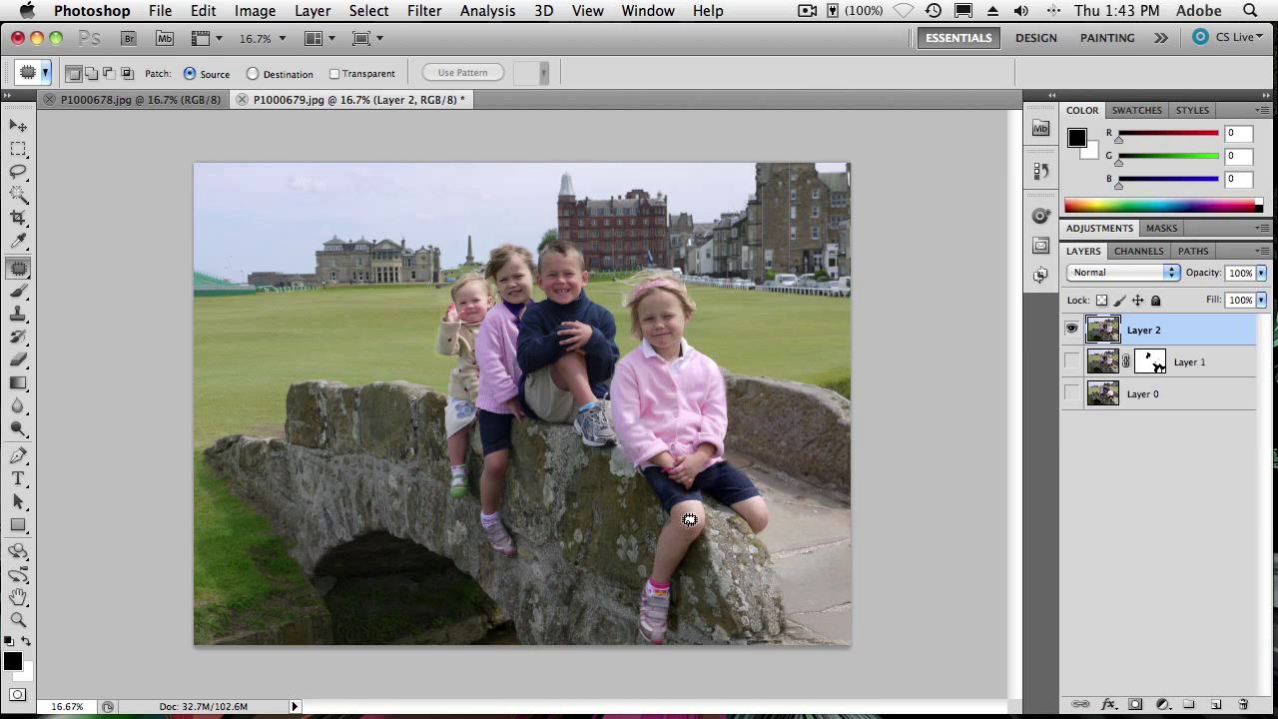
# Step: Add an Exposure adjustment layer above the merged photo and set its exposure to +0.45
pyautogui.click(1111, 230)
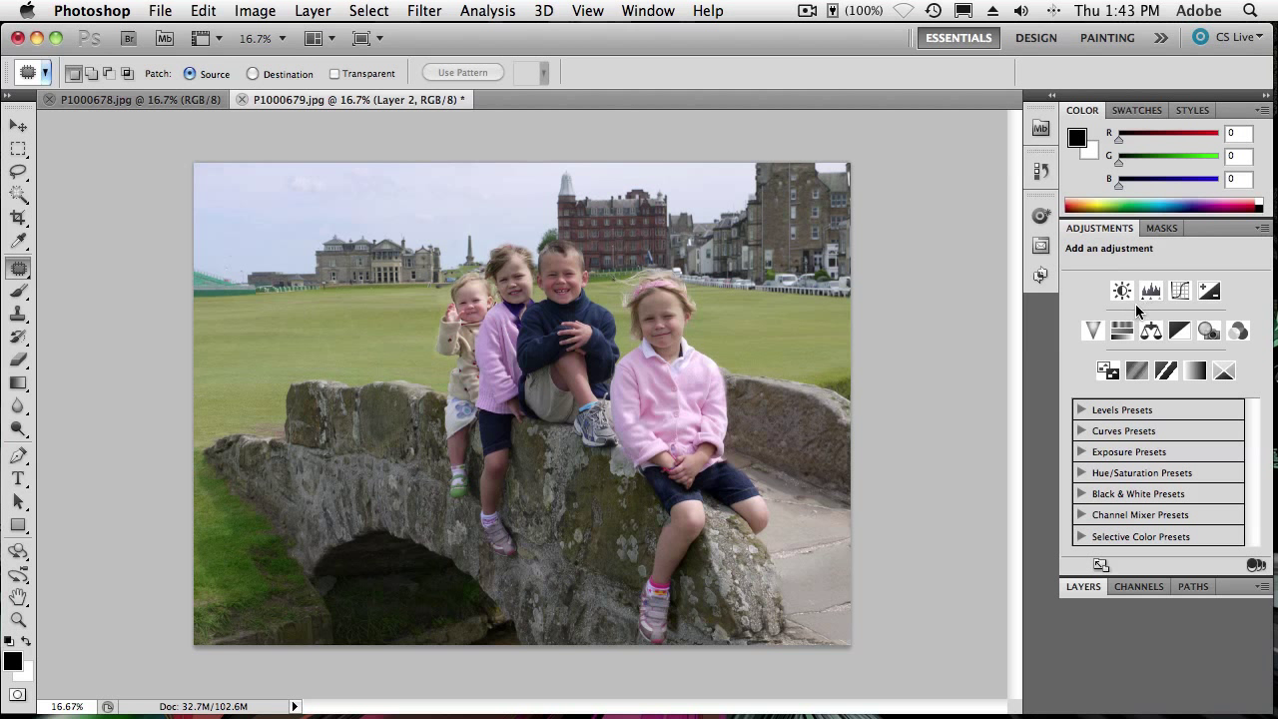
pyautogui.click(1208, 290)
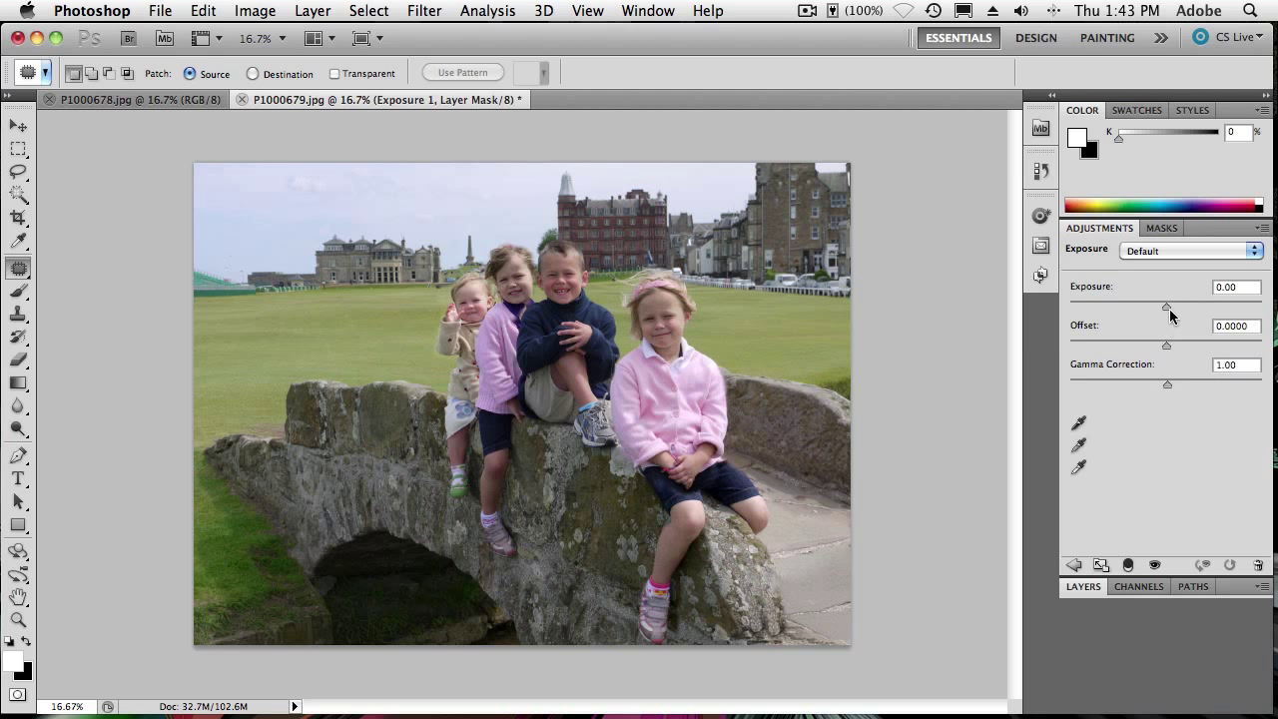
pyautogui.moveTo(1167, 312); pyautogui.dragTo(1174, 311)
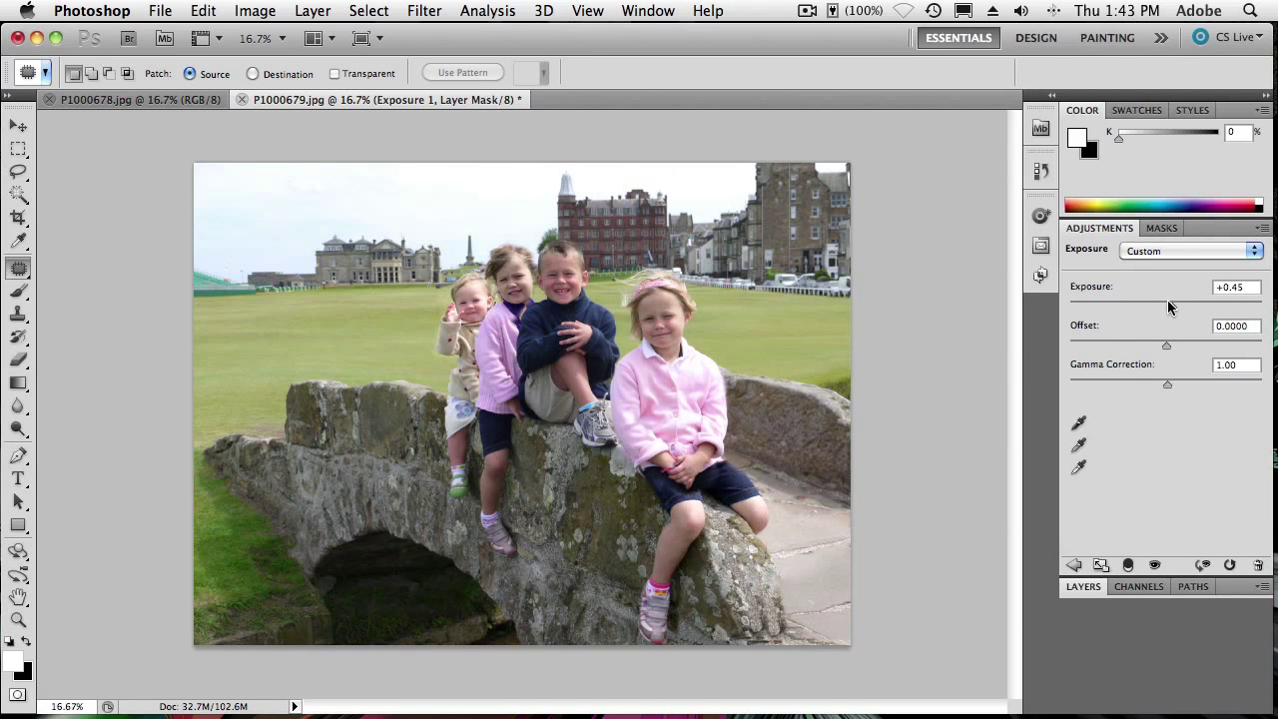
# Step: Add a Vibrance adjustment layer with vibrance set to +12 and saturation set to +6
pyautogui.click(1074, 567)
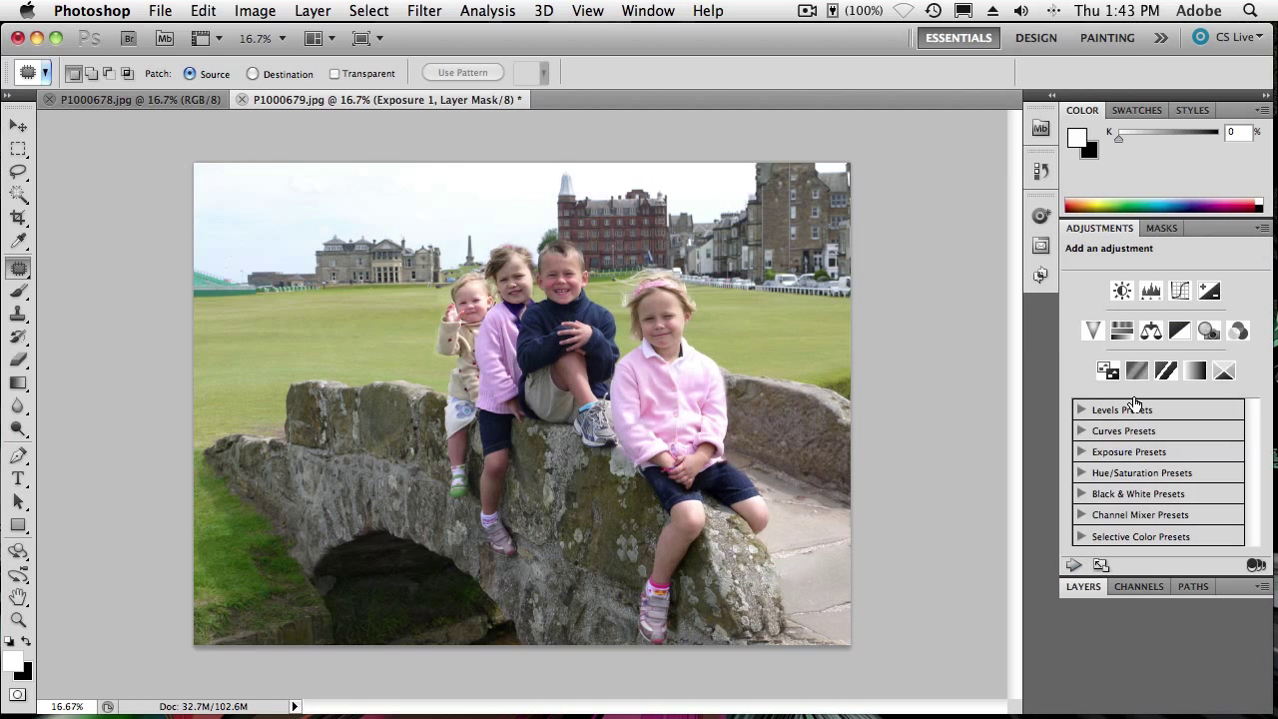
pyautogui.click(1096, 333)
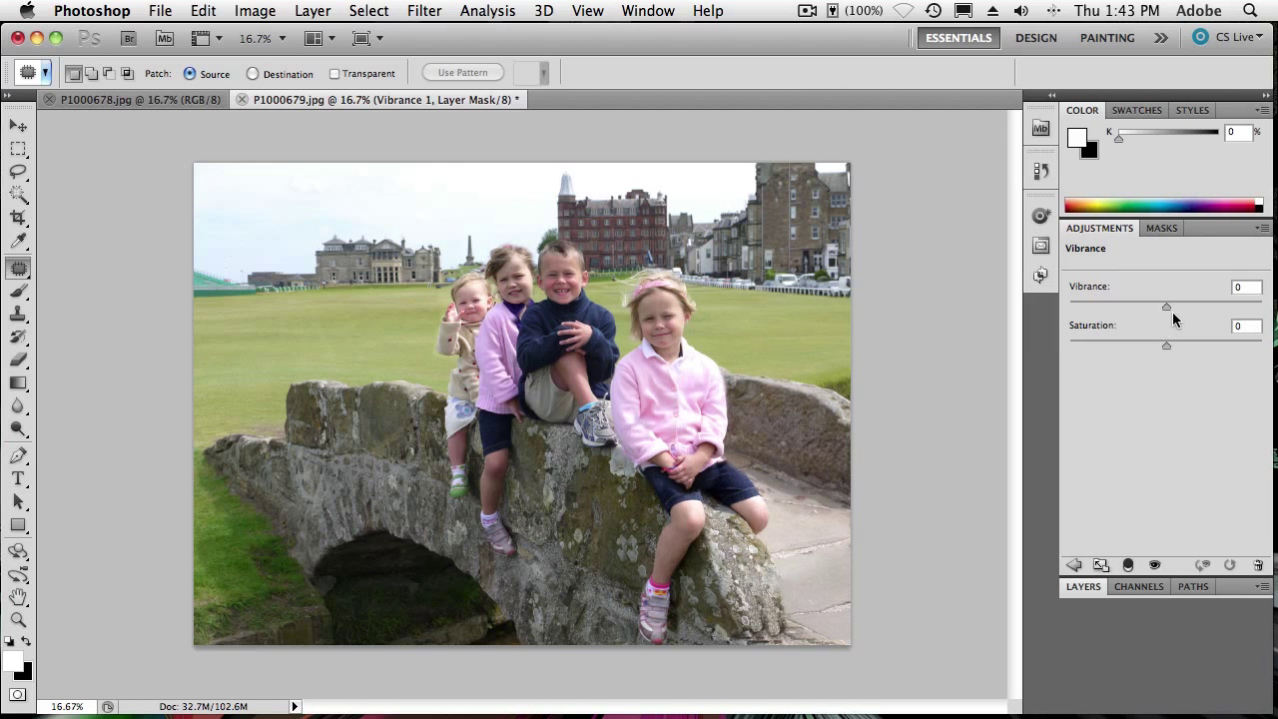
pyautogui.moveTo(1168, 310)
pyautogui.mouseDown()
pyautogui.moveTo(1169, 350)
pyautogui.moveTo(1175, 308)
pyautogui.mouseUp()
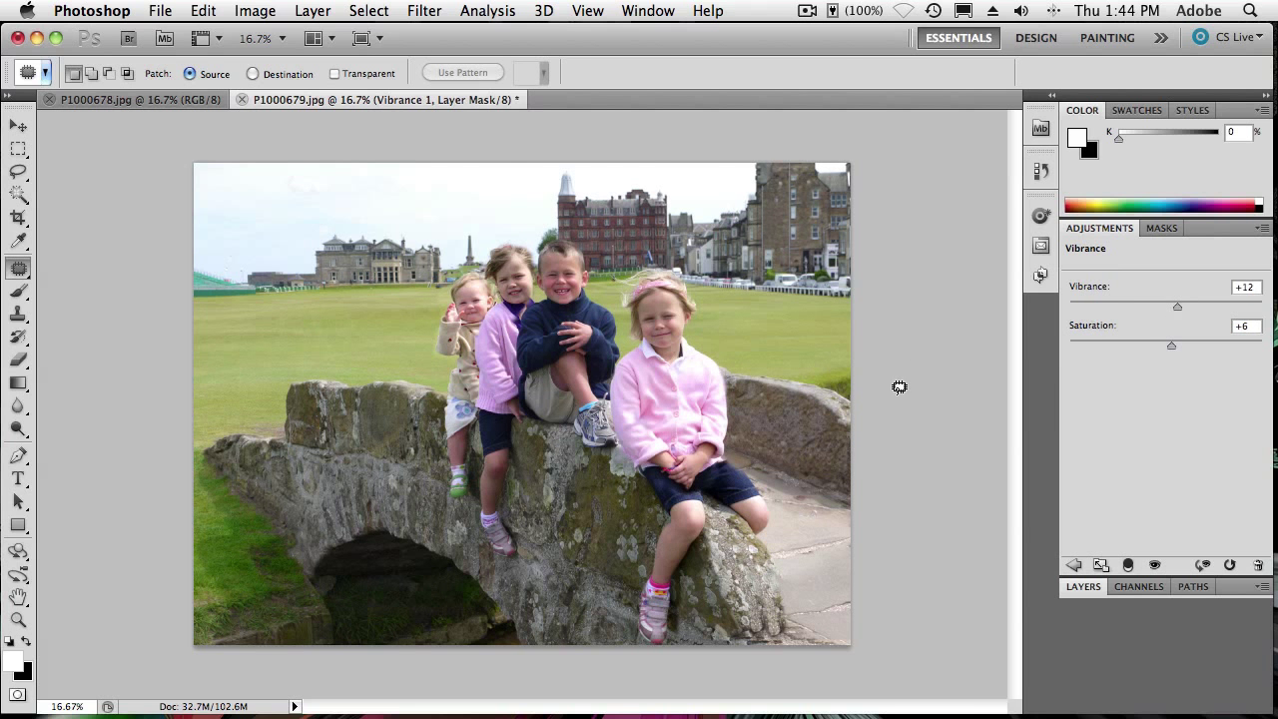